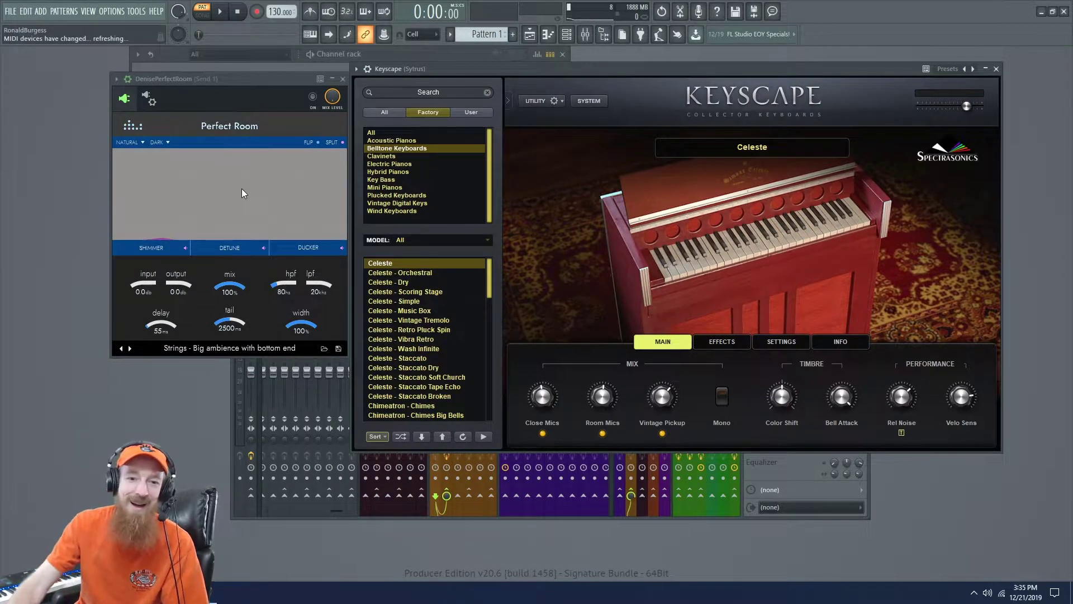
Check the effects controls of the Celeste patch in Keyscape, return to its main controls, and enable the Perfect Room reverb
drag(261, 81, 261, 73)
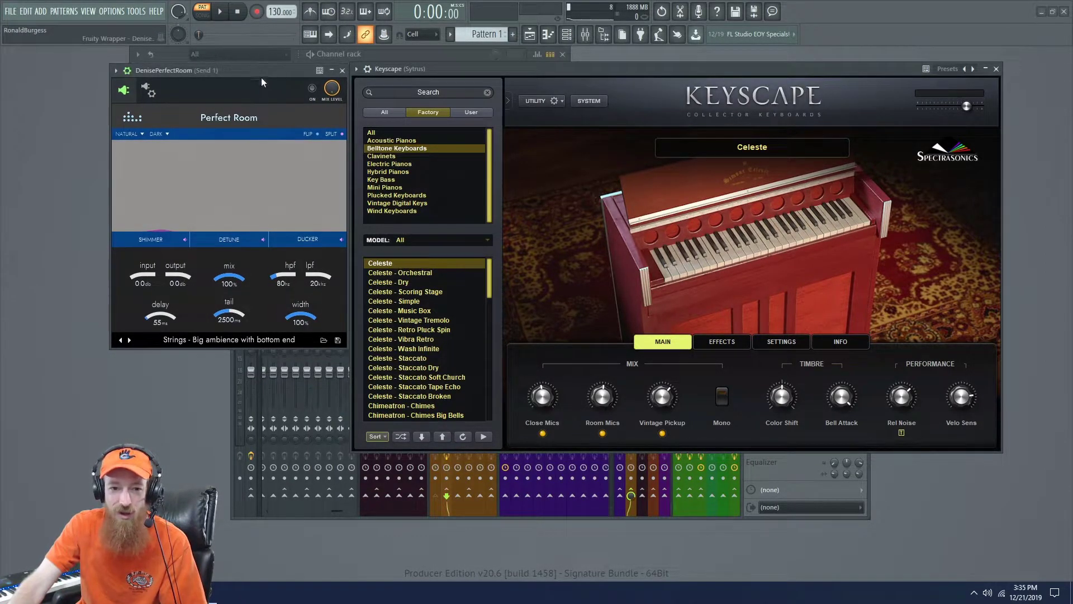
click(722, 342)
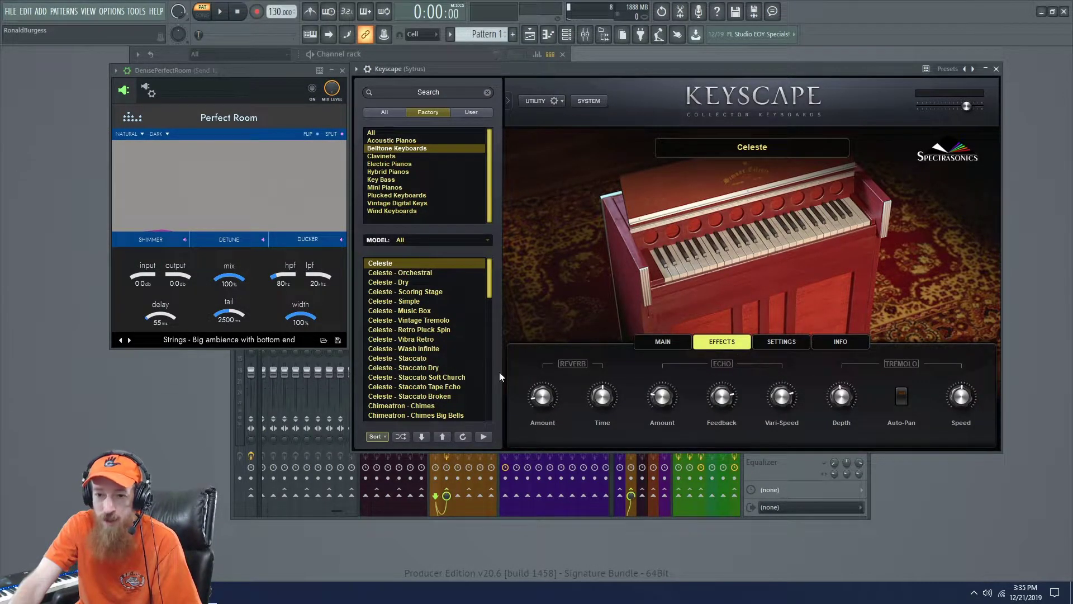
click(663, 341)
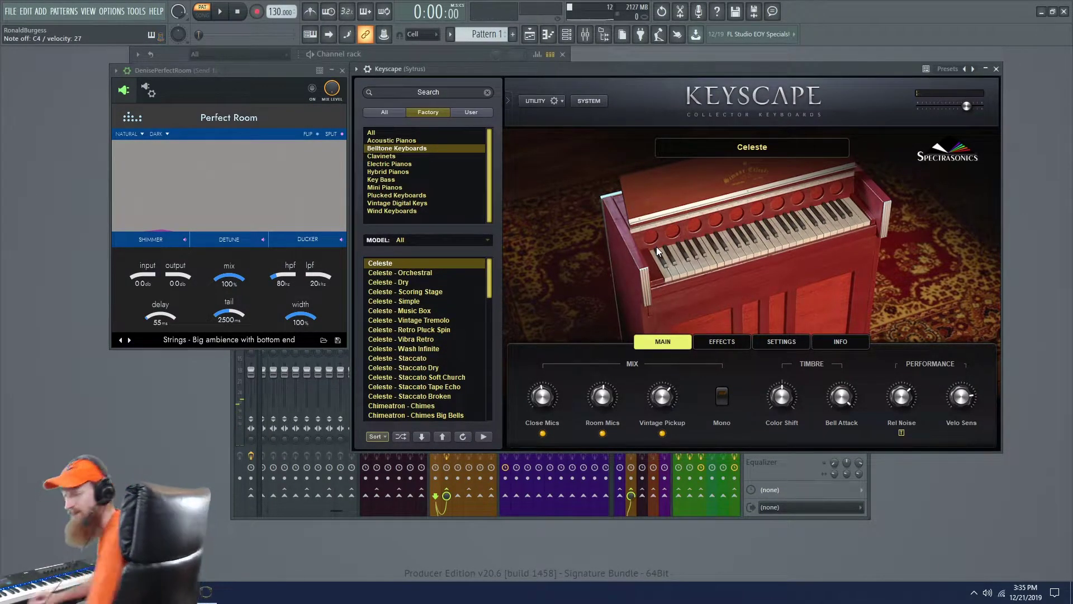
click(312, 89)
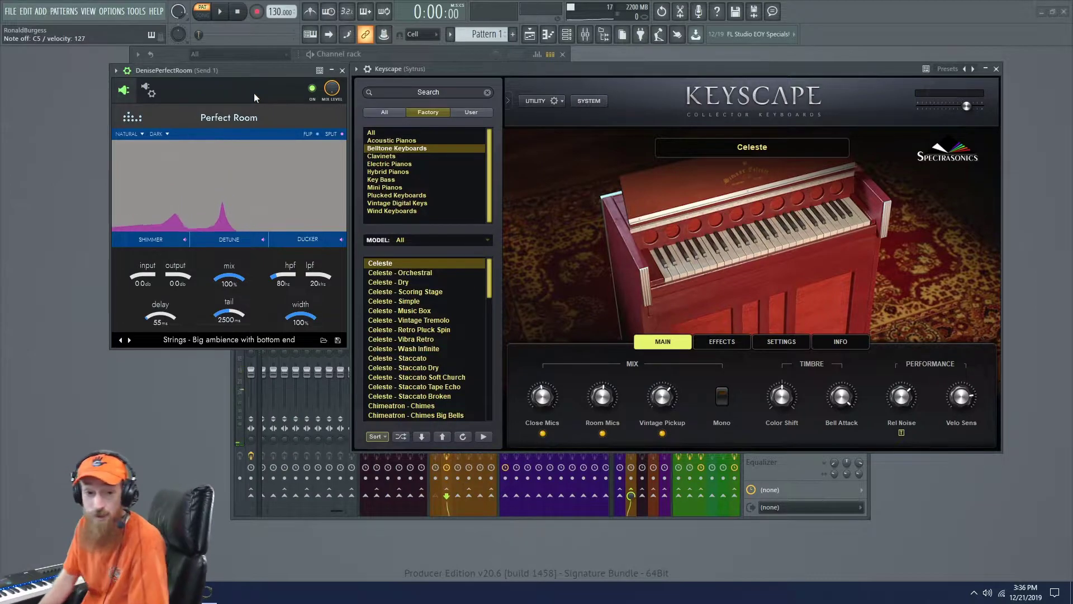
drag(276, 73, 274, 72)
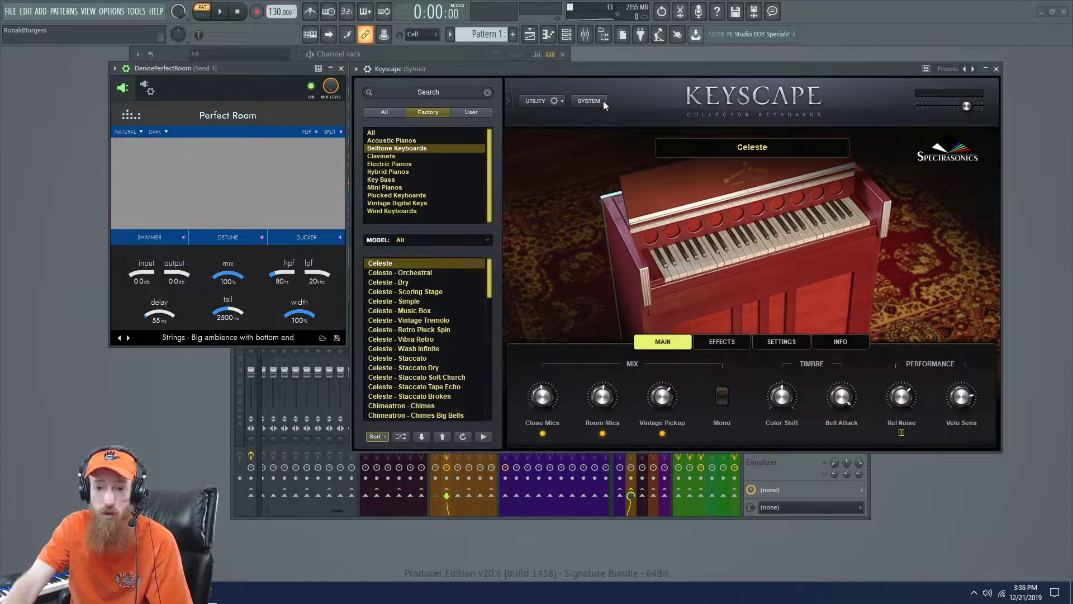
Reveal the mixer tracks behind Keyscape briefly and load the LA Custom C7 Grand Piano patch from the Acoustic Pianos category
drag(632, 73, 800, 58)
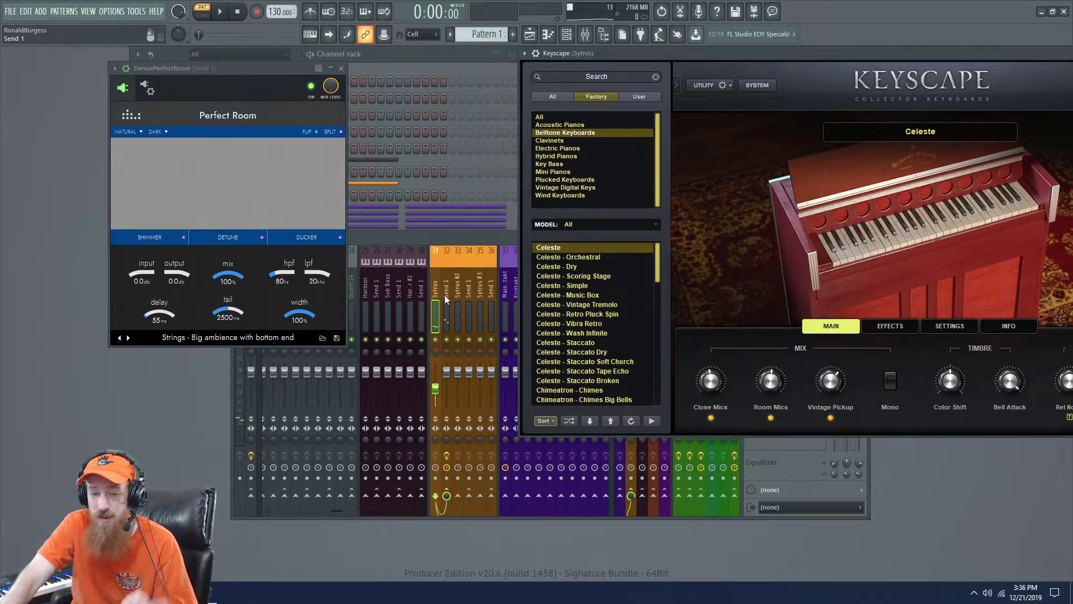
drag(769, 56, 626, 61)
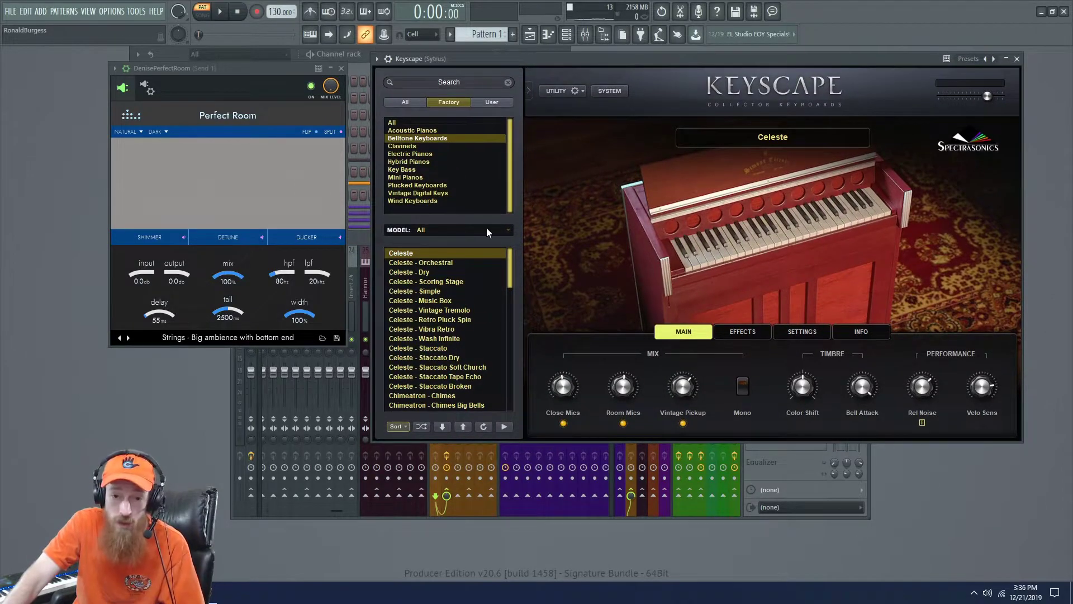
click(414, 131)
click(447, 254)
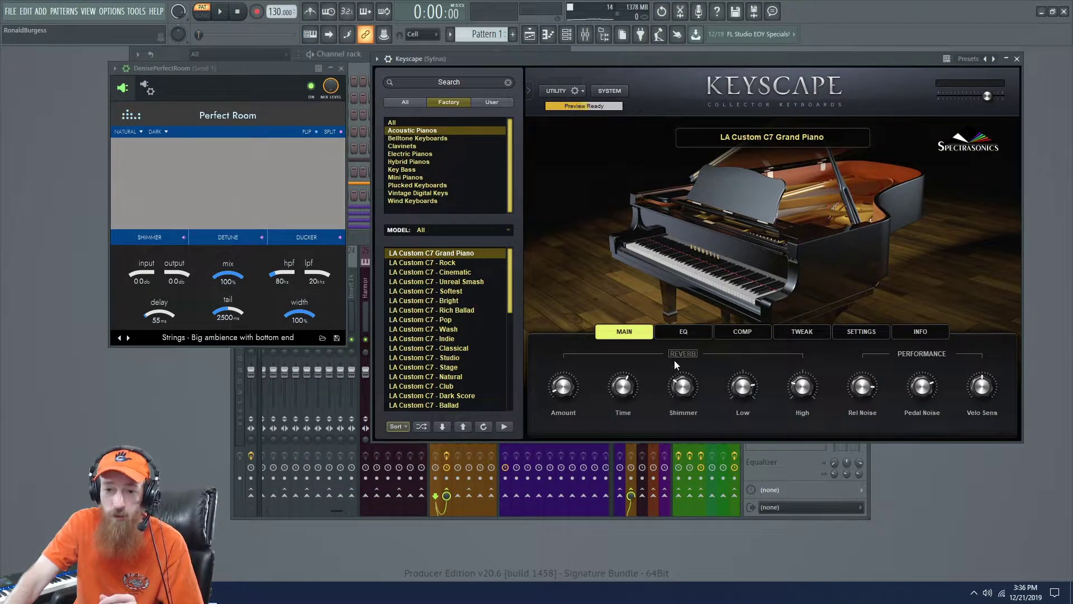
Reposition the Perfect Room window and load its Strings - Natural ambience preset
drag(269, 73, 313, 68)
click(174, 334)
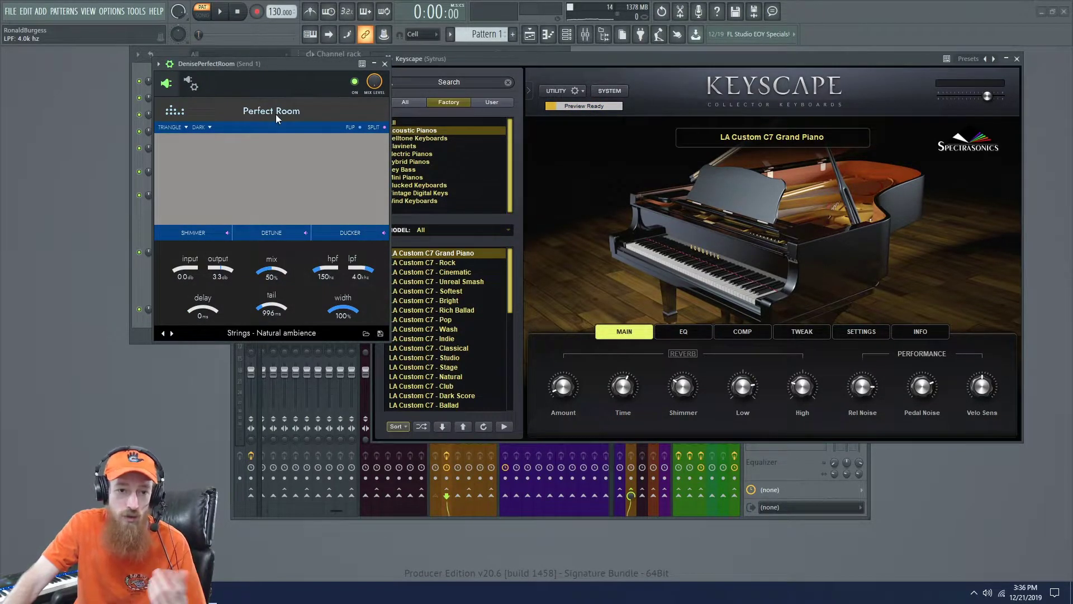
drag(293, 62, 288, 61)
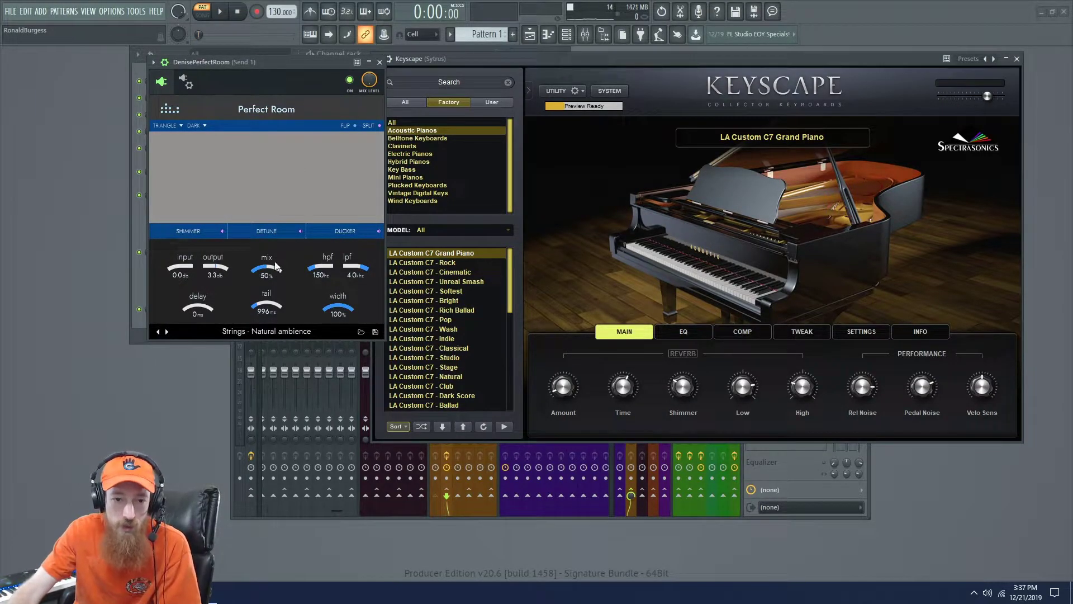
Audition Perfect Room's mix at 100% and at 47%, and compare the piano with the reverb switched off and on
drag(275, 267, 284, 150)
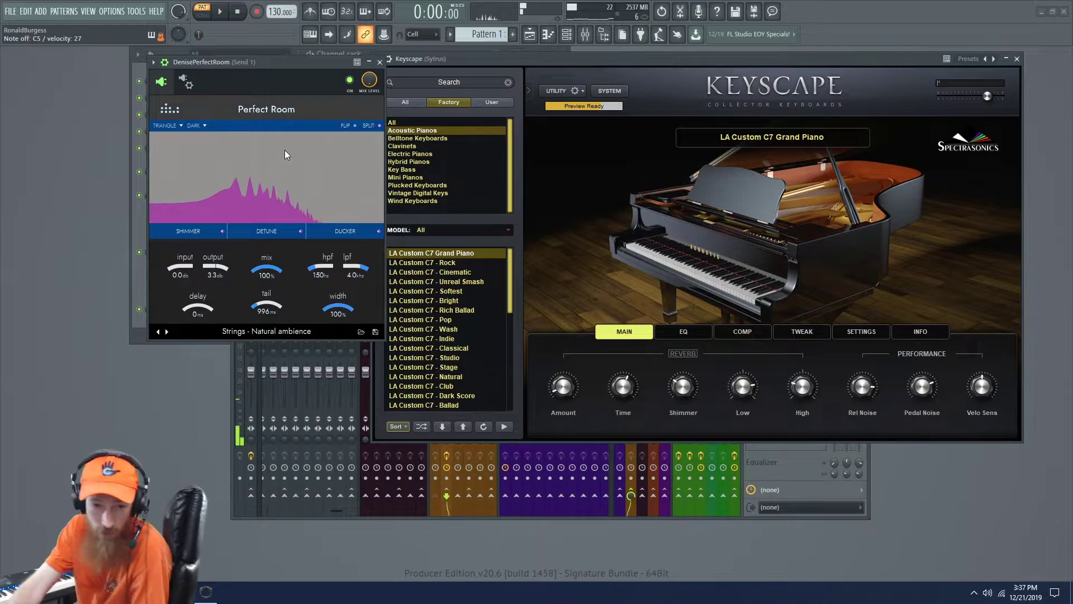
mouse_move(268, 270)
mouse_down()
mouse_move(269, 295)
mouse_move(270, 277)
mouse_up()
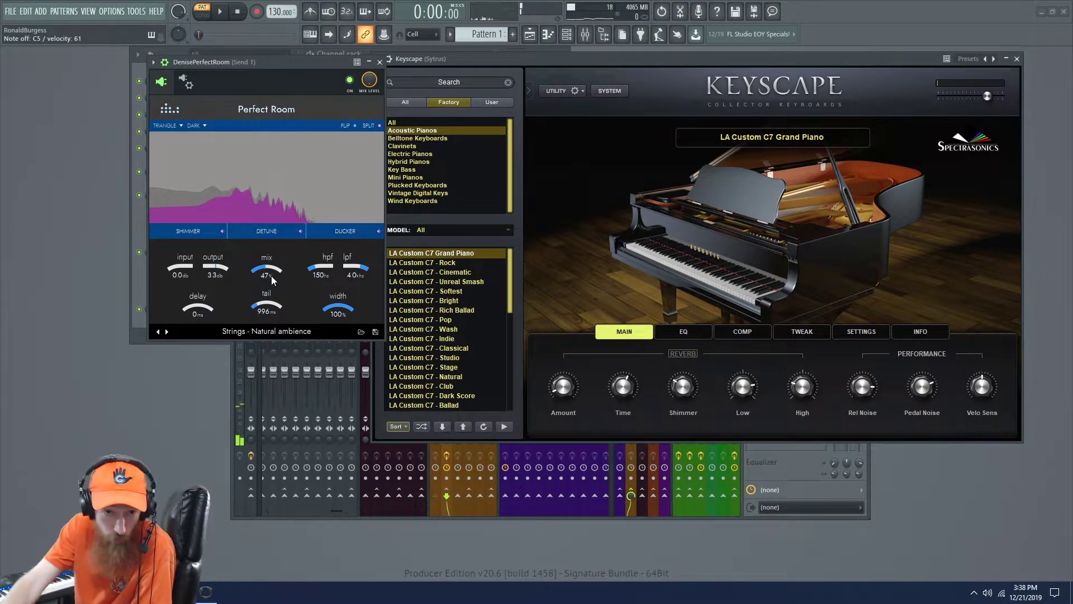
click(349, 80)
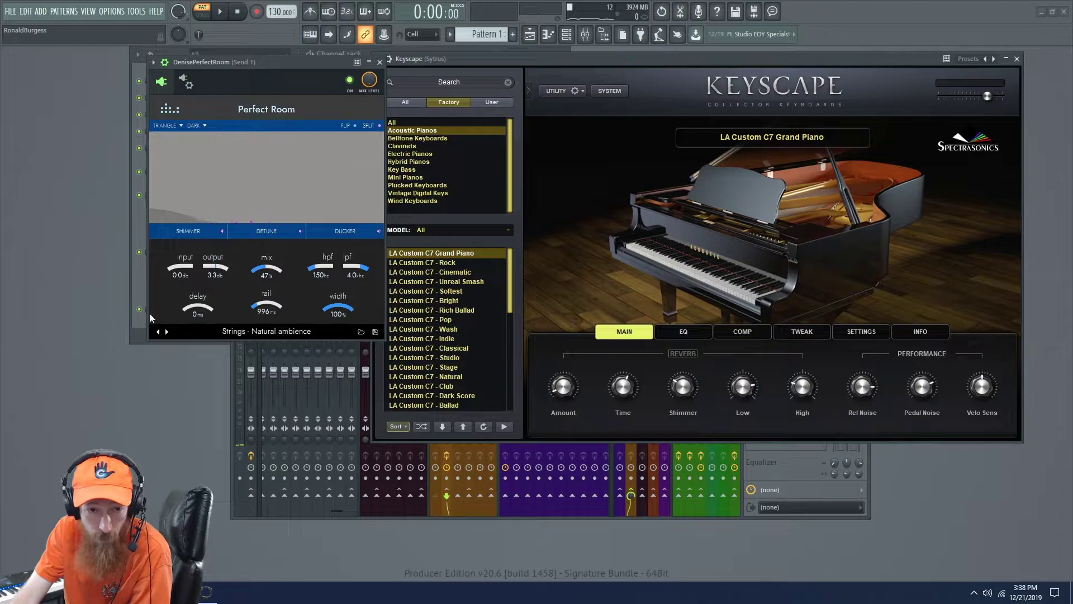
Advance through Perfect Room's presets, auditioning Synths - Big ambience with top end, and stop at Vocals - Large room lead
click(167, 331)
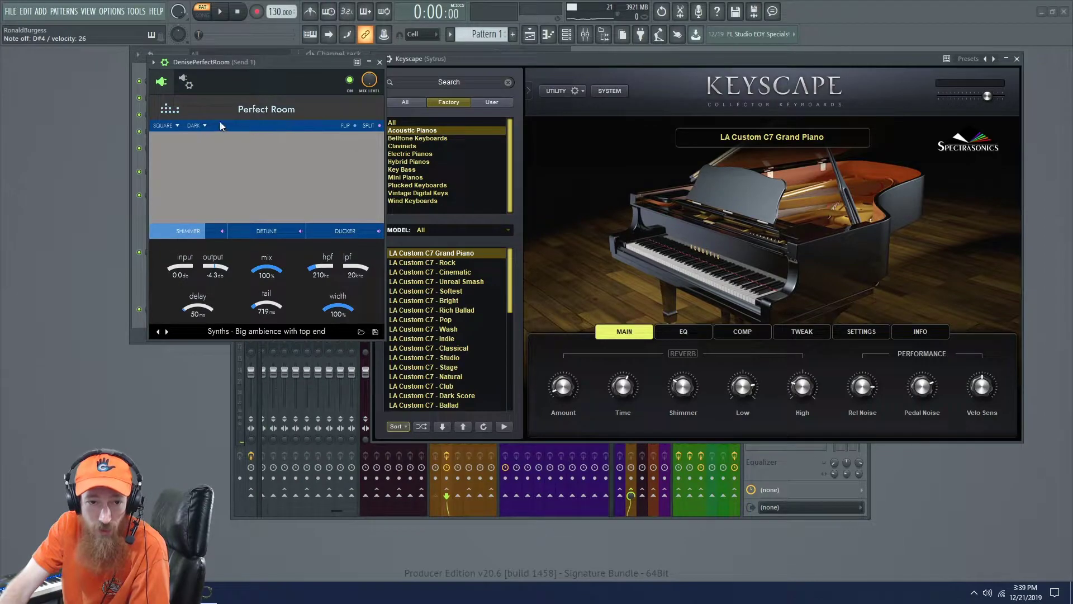
click(166, 331)
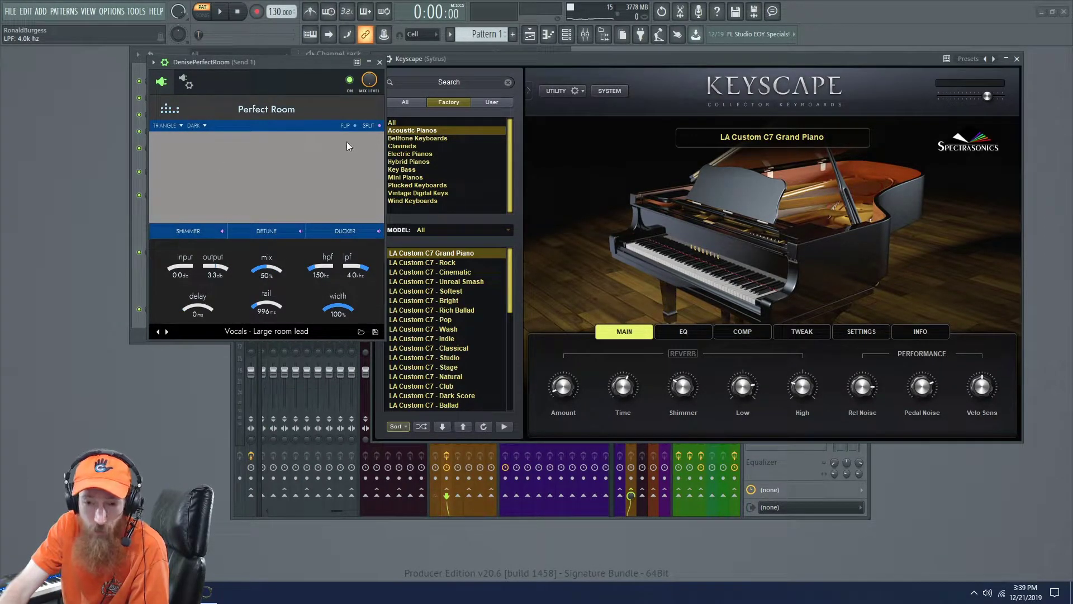
Load the Rhodes - LA Custom patch from Electric Pianos in Keyscape and check its tone and effects controls
click(410, 155)
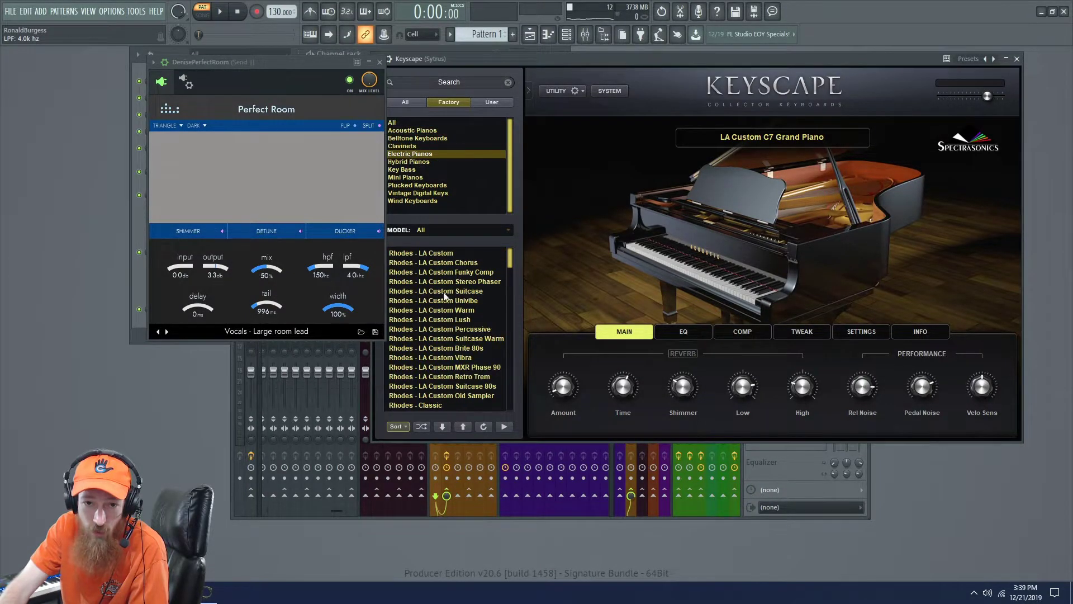
click(436, 254)
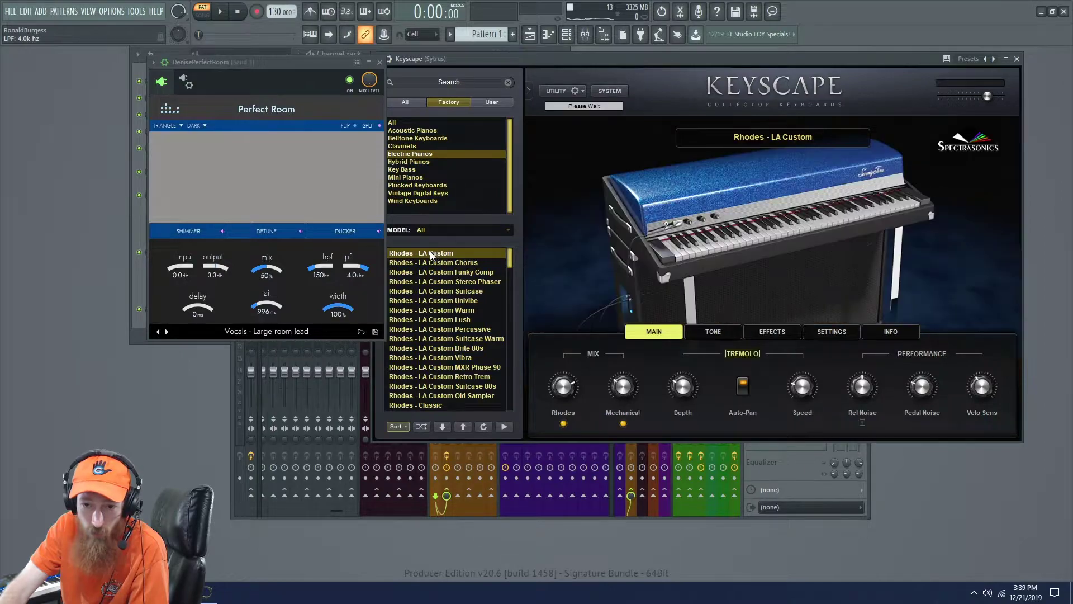
click(705, 335)
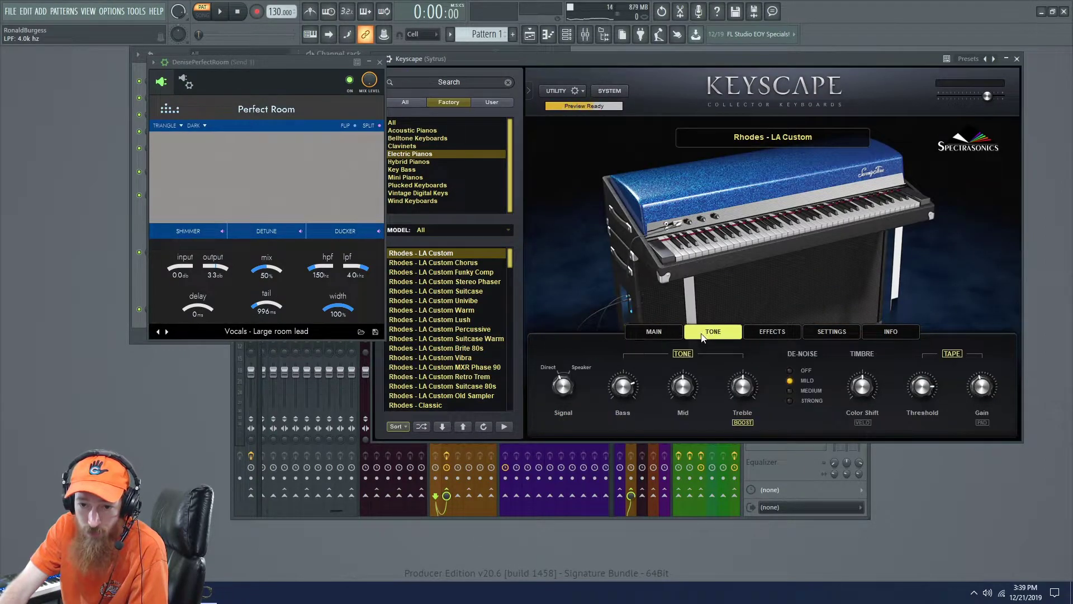
click(766, 334)
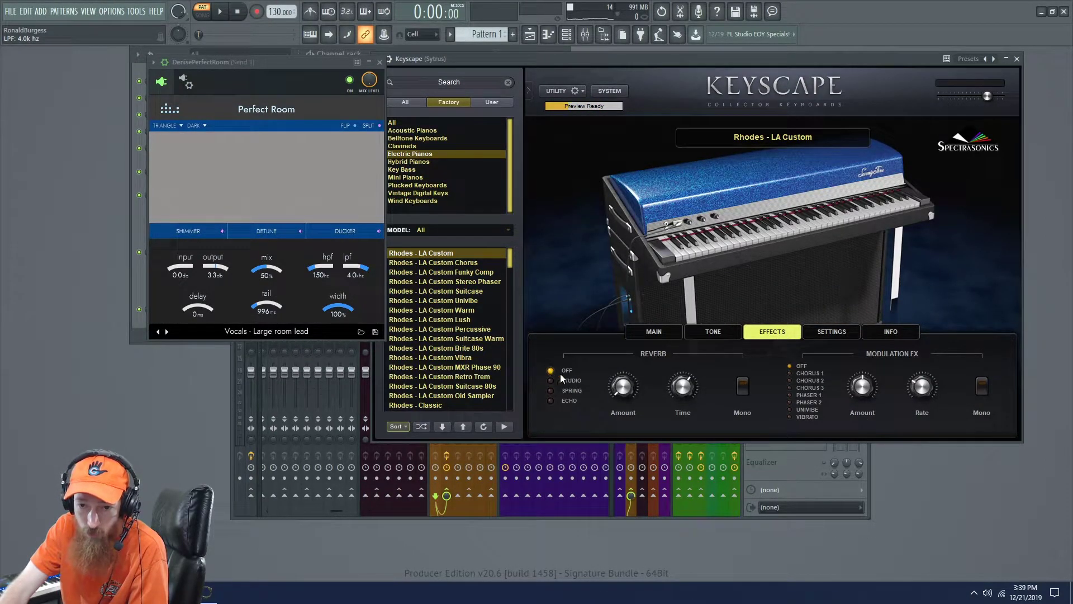
click(655, 335)
Compare the Rhodes with Perfect Room switched off and on, and load the Vocals - Make it deeper preset
drag(282, 64, 283, 65)
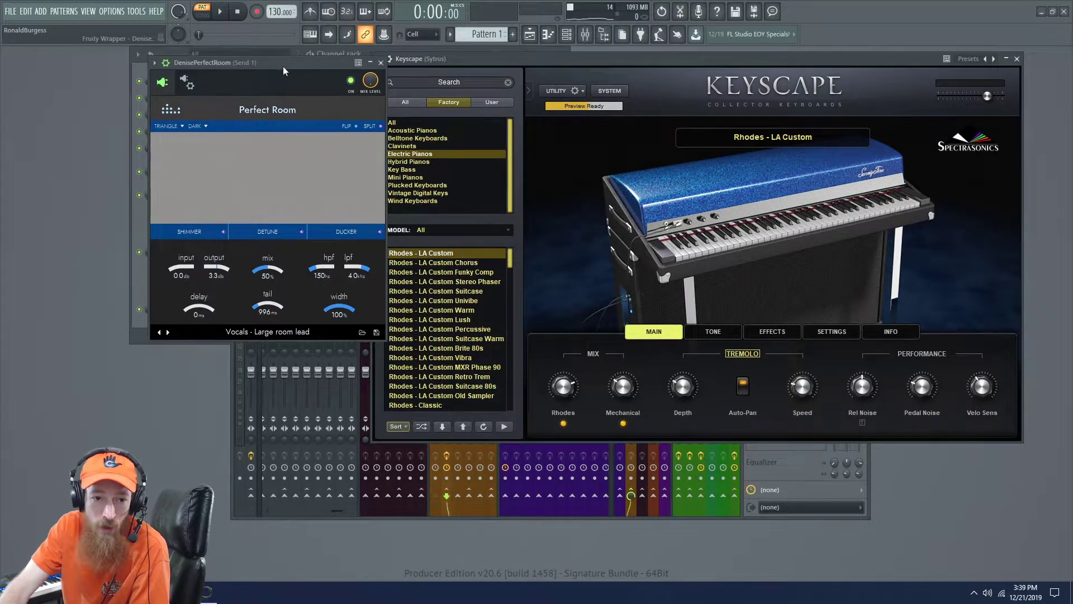
click(349, 80)
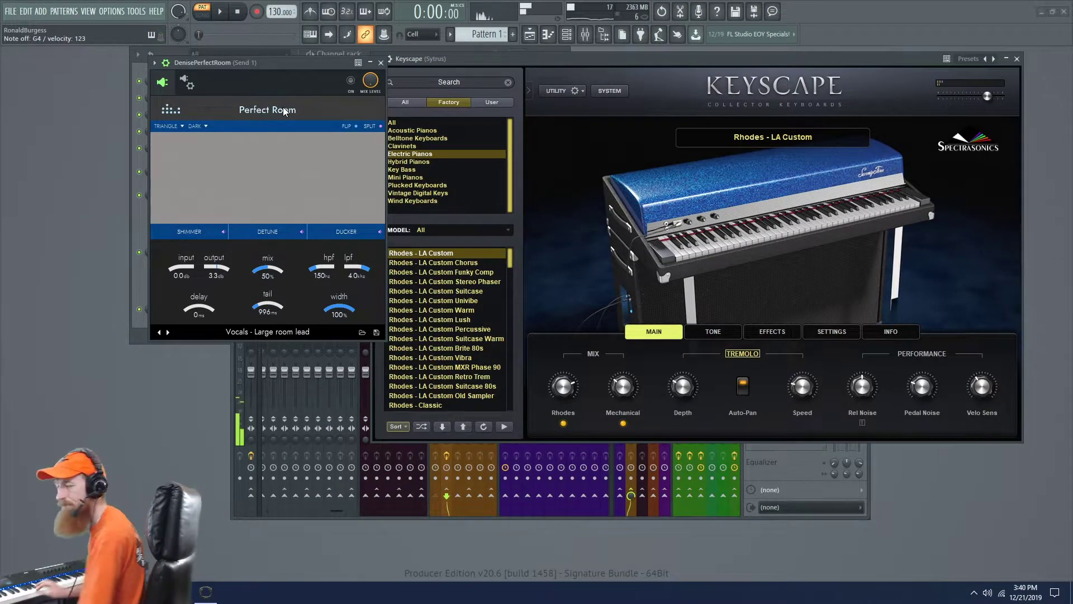
click(352, 85)
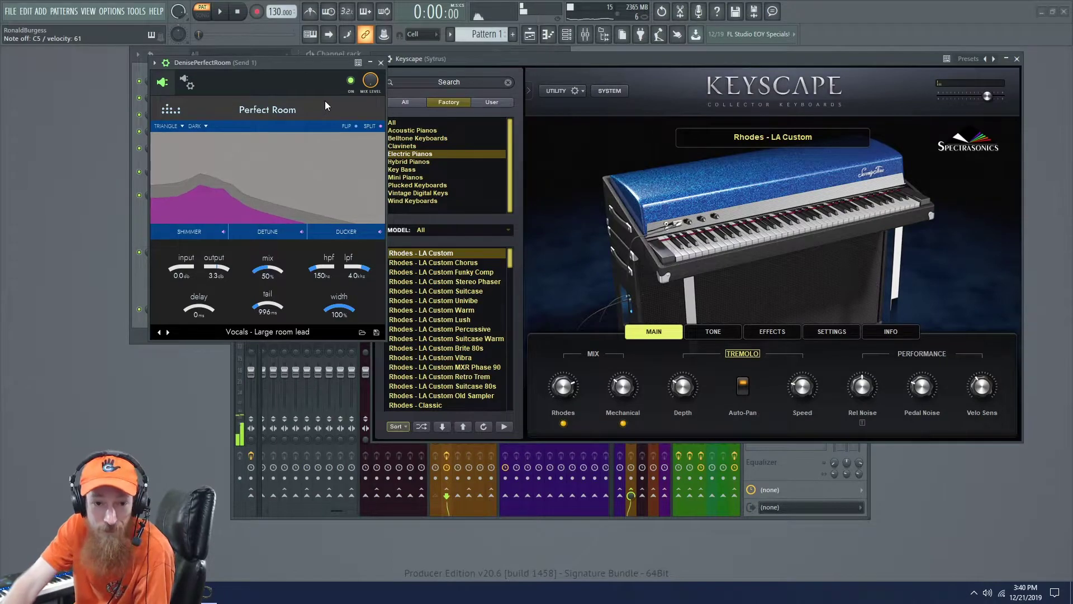
click(167, 333)
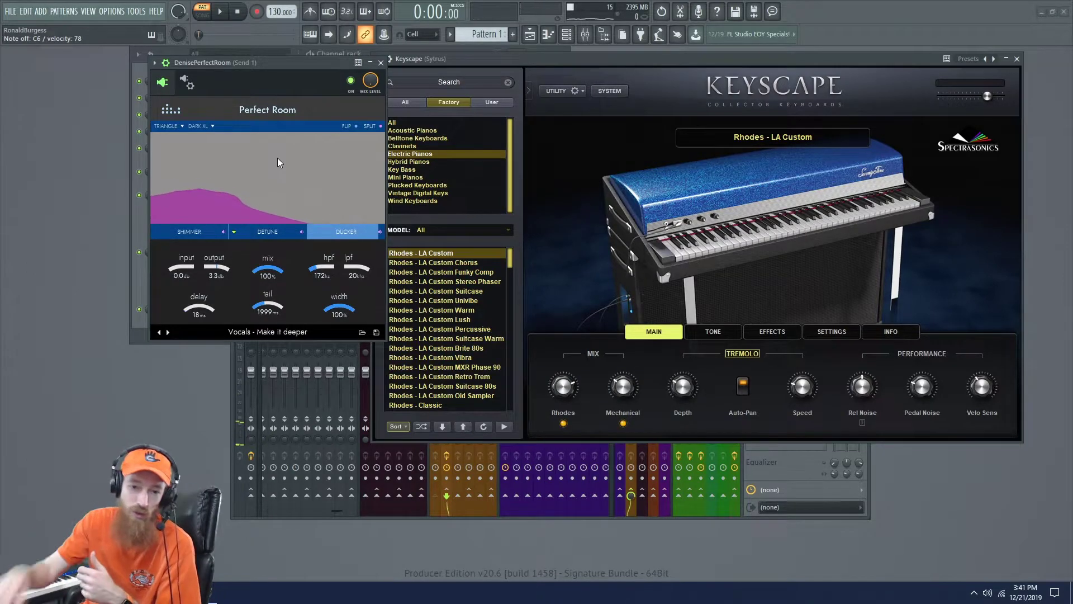
Bring the mixer to the front and select the Send 1 track beside the first Sytrus track to show its effect slots
click(452, 510)
drag(408, 511, 306, 510)
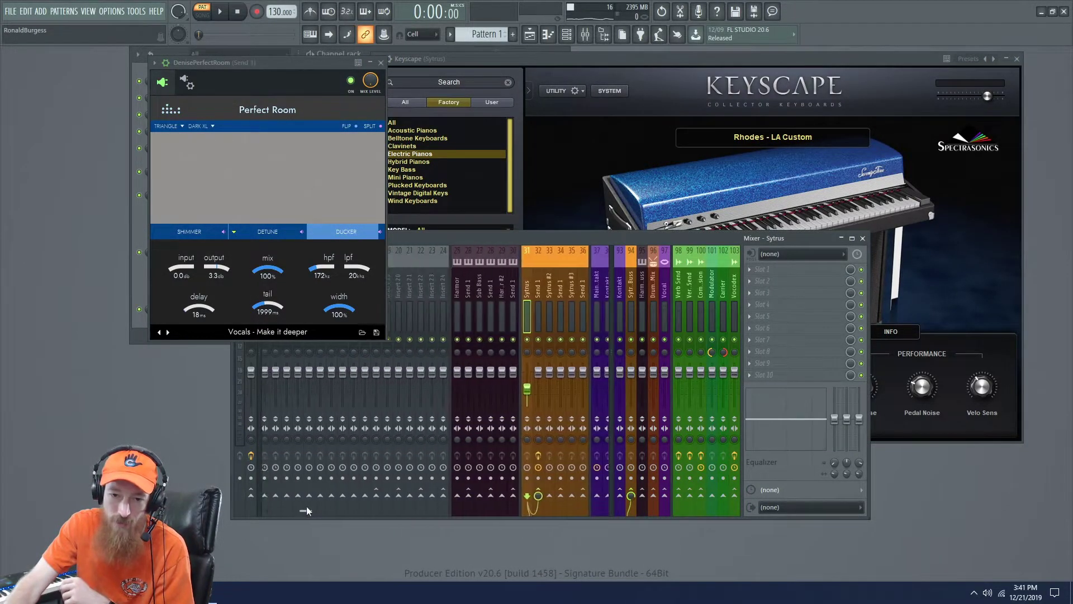
click(541, 292)
click(530, 305)
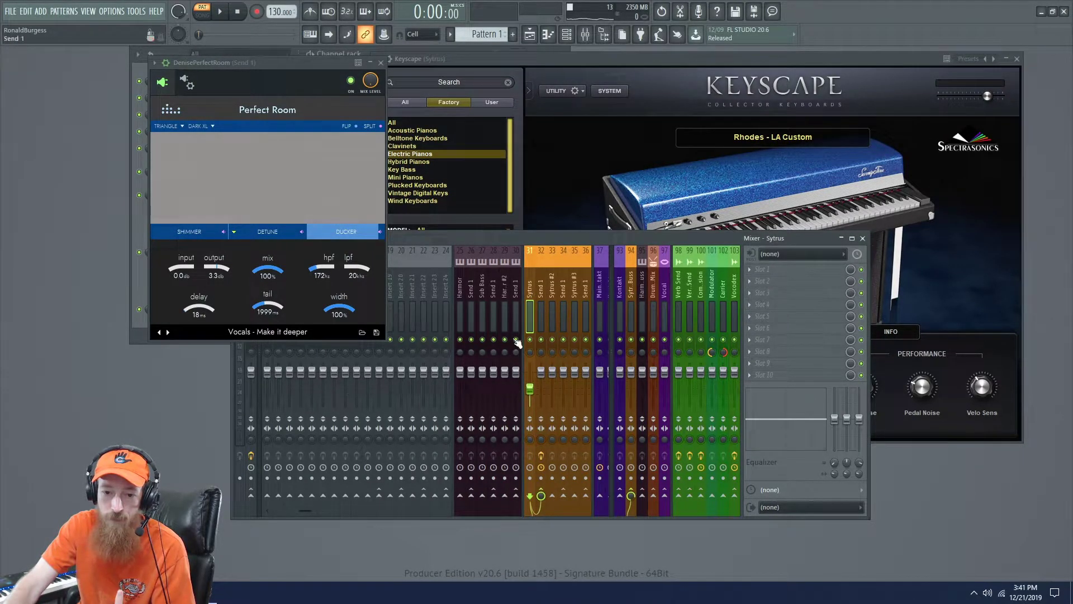
click(543, 287)
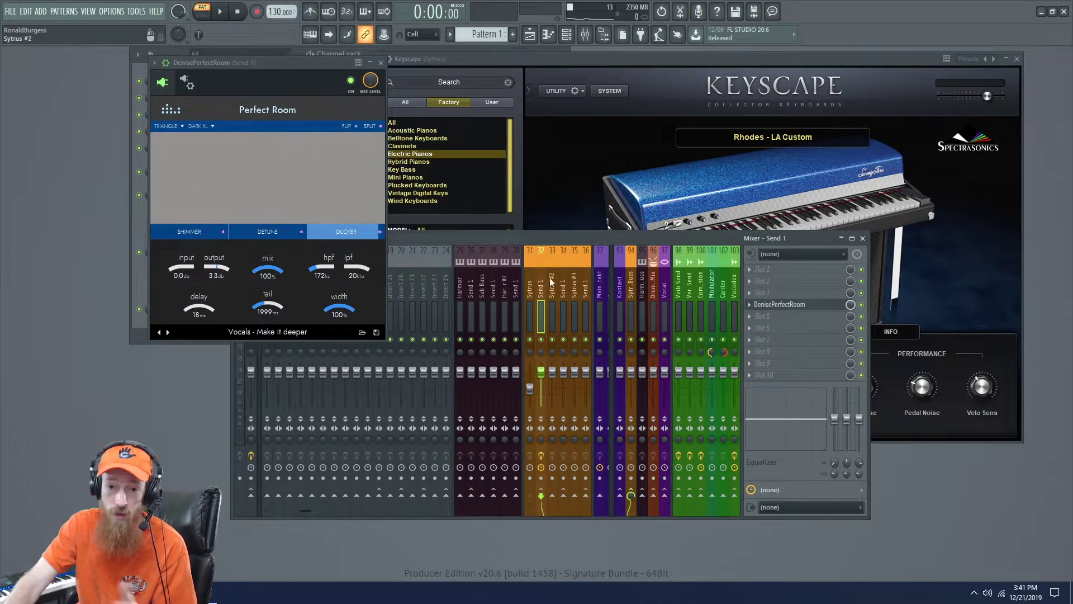
Open Perfect Room's Detune settings, set shake to 15%, speed to 10% and wow to 32%, and raise the detune amount
drag(293, 63, 363, 68)
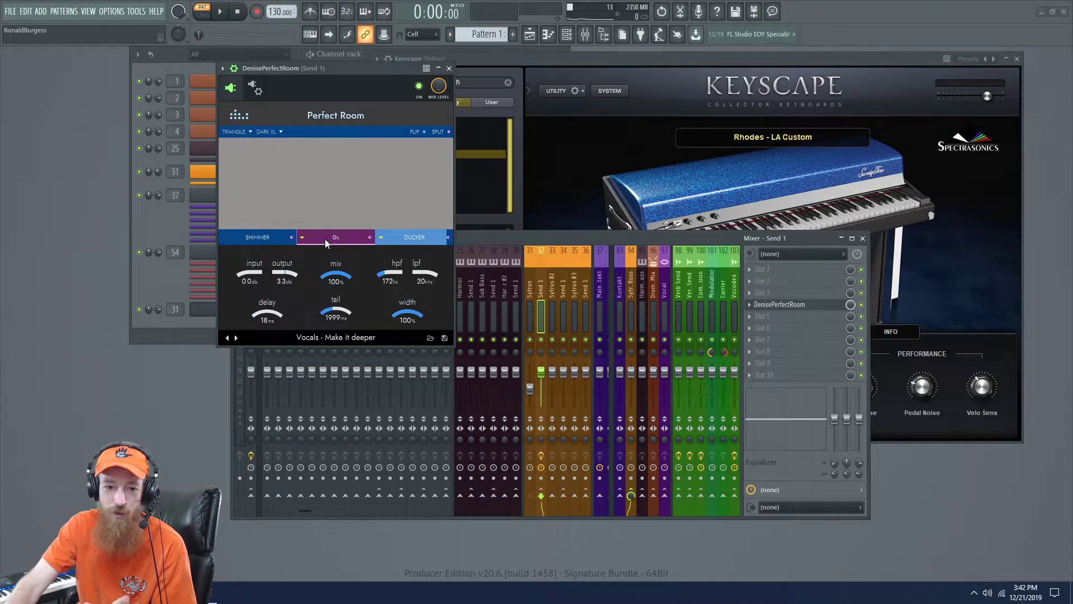
click(339, 242)
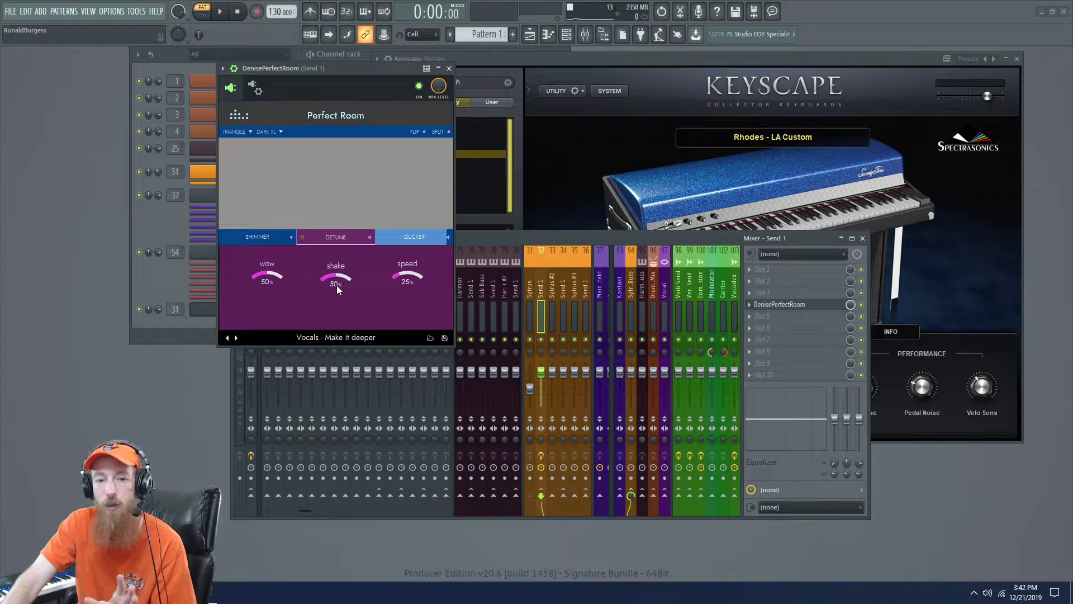
drag(339, 283, 340, 300)
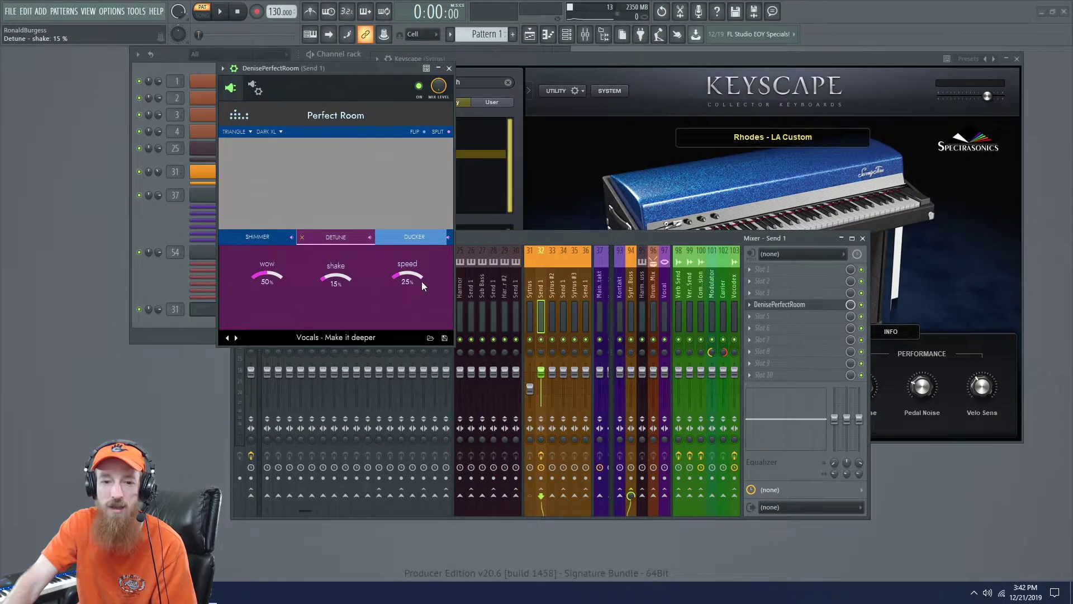
drag(344, 244, 343, 227)
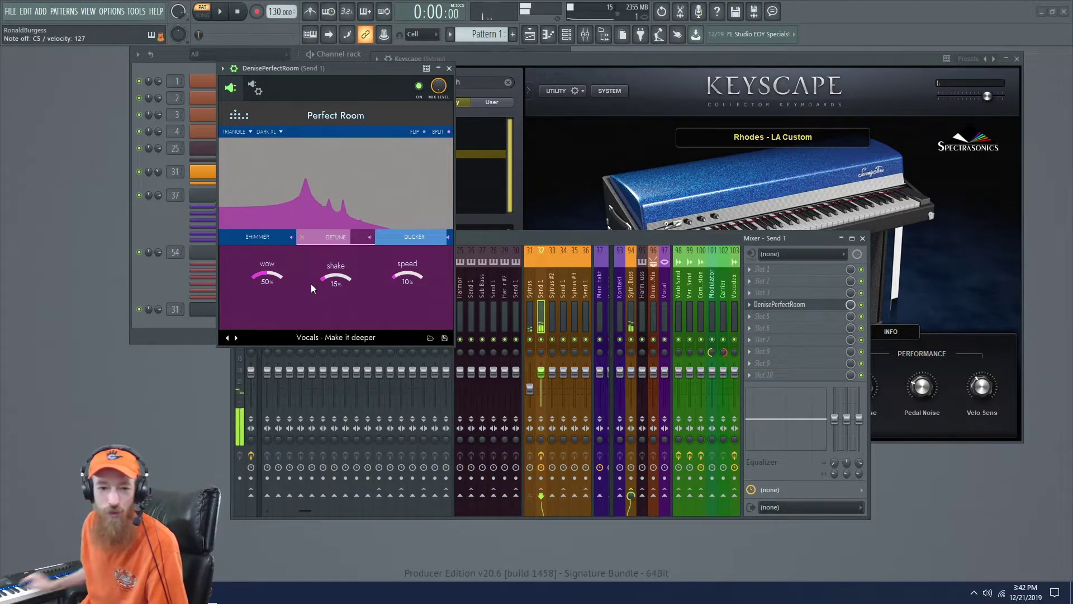
drag(268, 275, 269, 286)
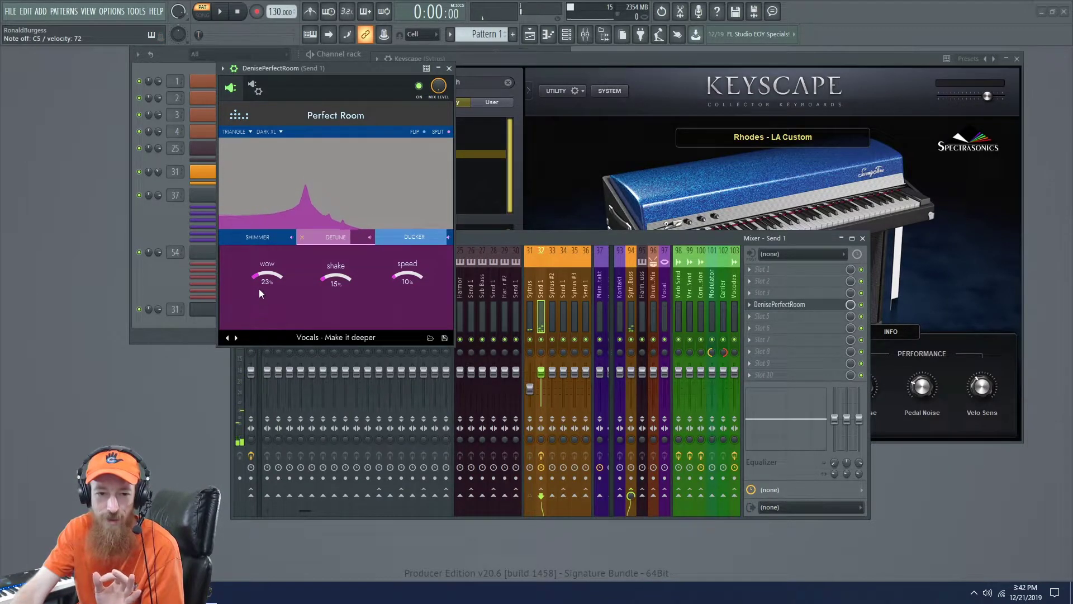
scroll(256, 277, up, 7)
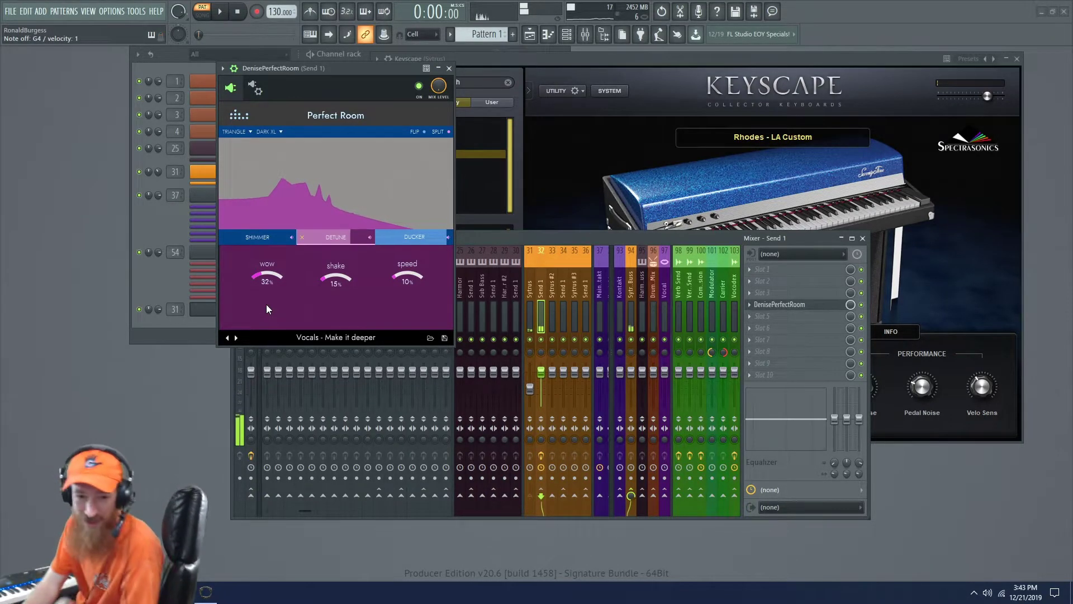
Reduce Perfect Room's detune amount to 0%, close the Detune settings, and open the Shimmer settings
drag(336, 236, 326, 326)
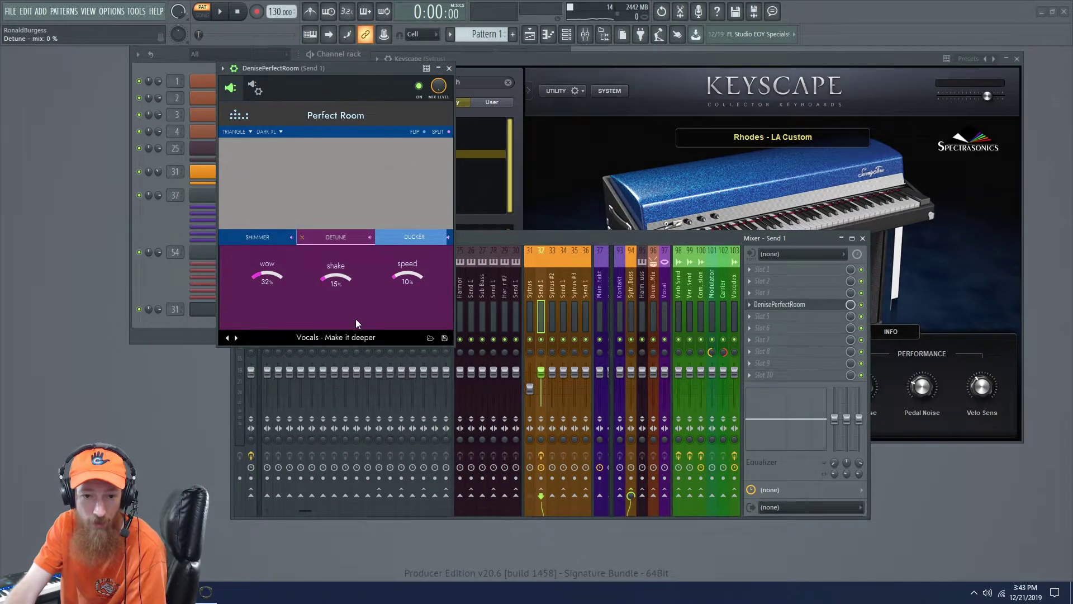
click(302, 238)
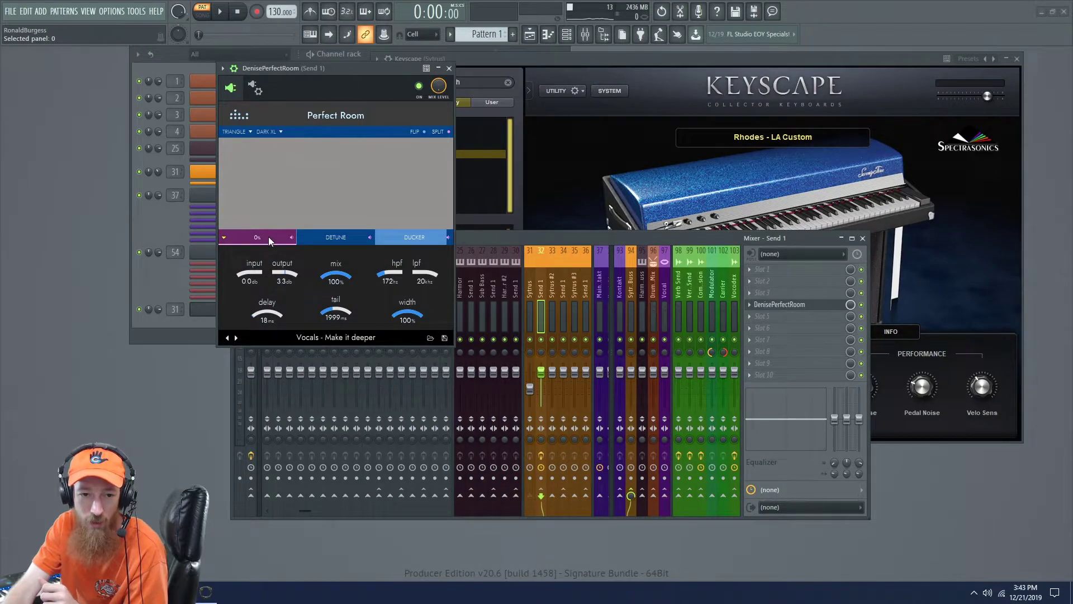
click(269, 241)
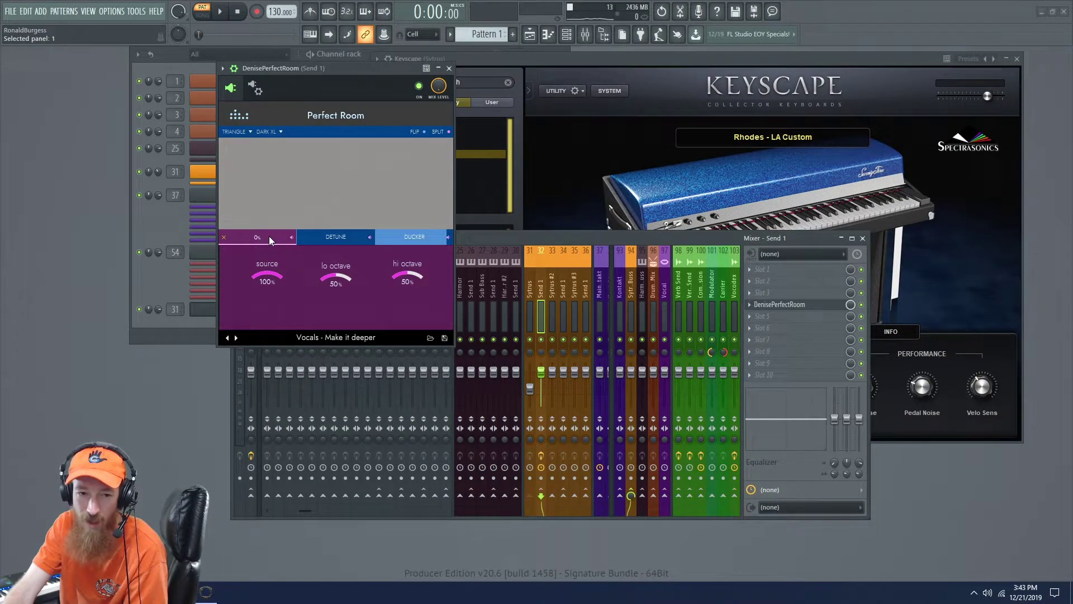
Close the Shimmer settings, audition the Rhodes with Perfect Room's shimmer amount raised, and return the amount to 0%
click(223, 238)
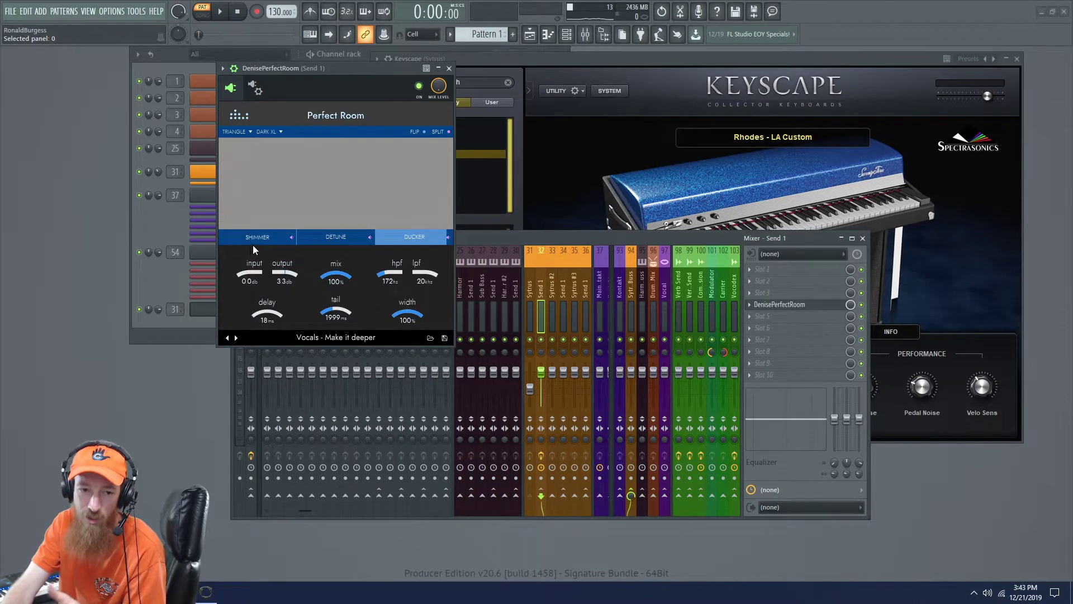
drag(260, 210, 272, 214)
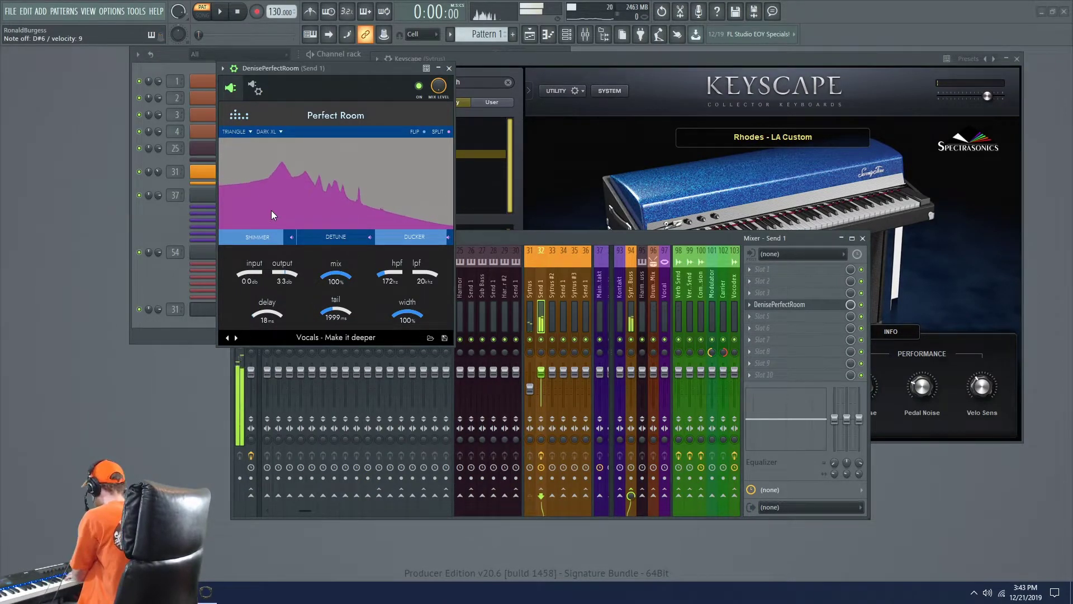
drag(270, 210, 253, 353)
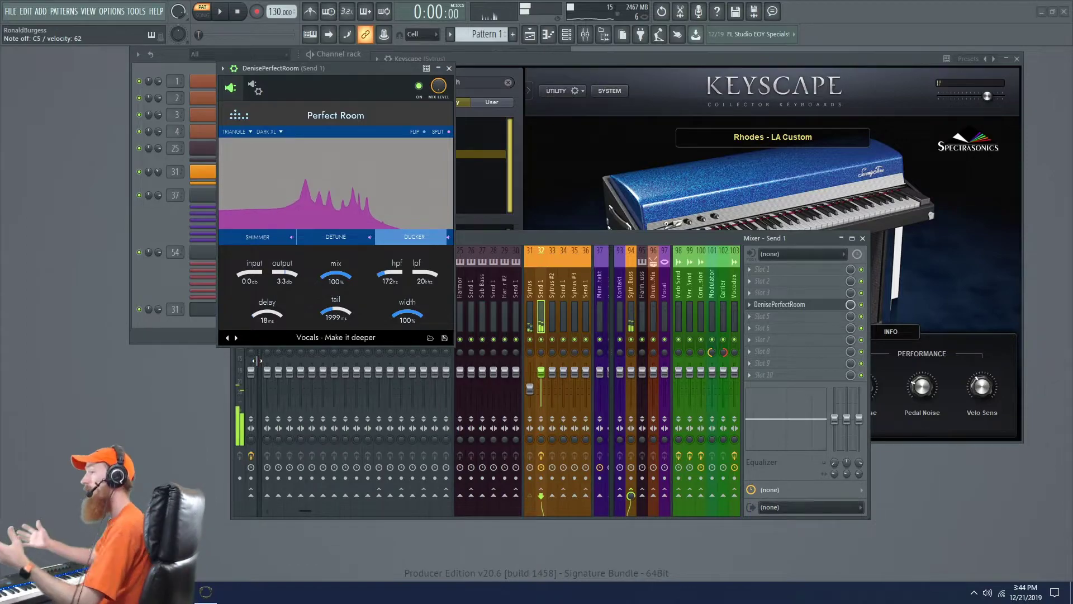
drag(256, 237, 263, 208)
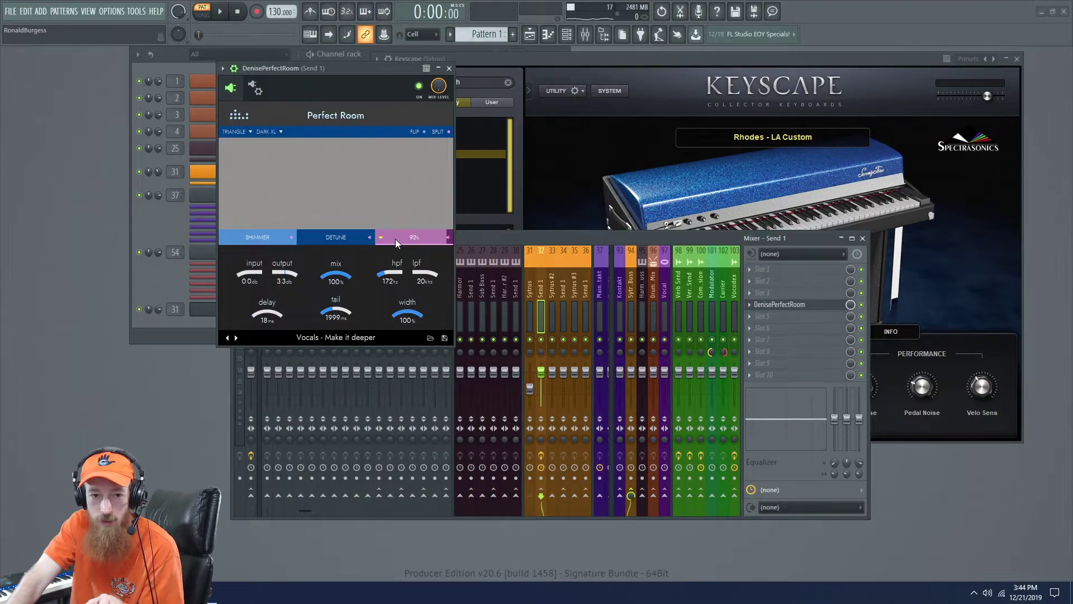
drag(264, 236, 258, 299)
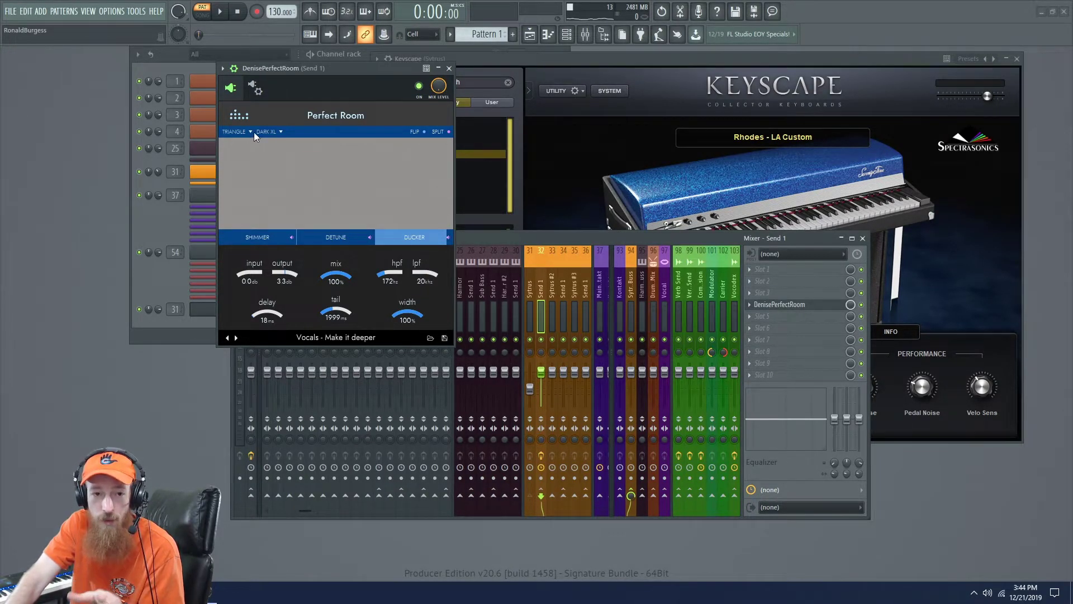
Set Perfect Room's tone curve to Flat and its reverb type to Natural
click(271, 131)
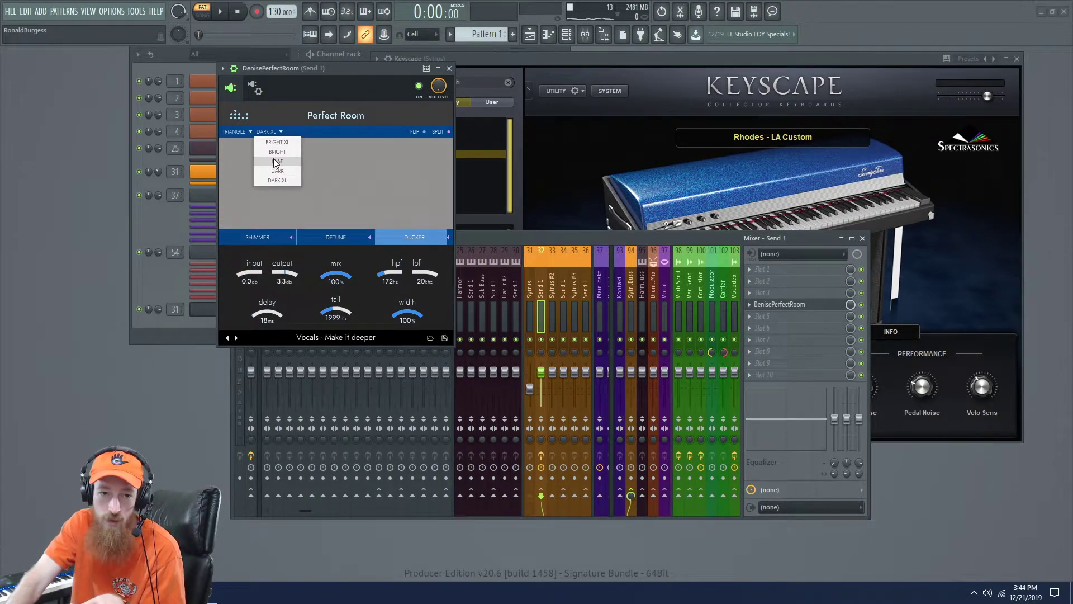
click(251, 132)
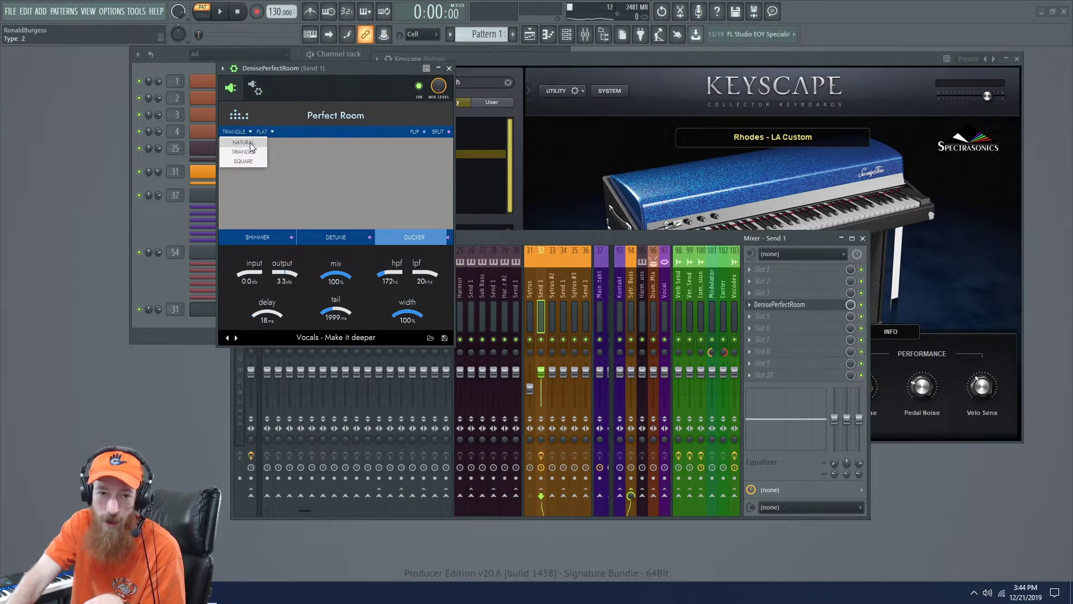
click(250, 144)
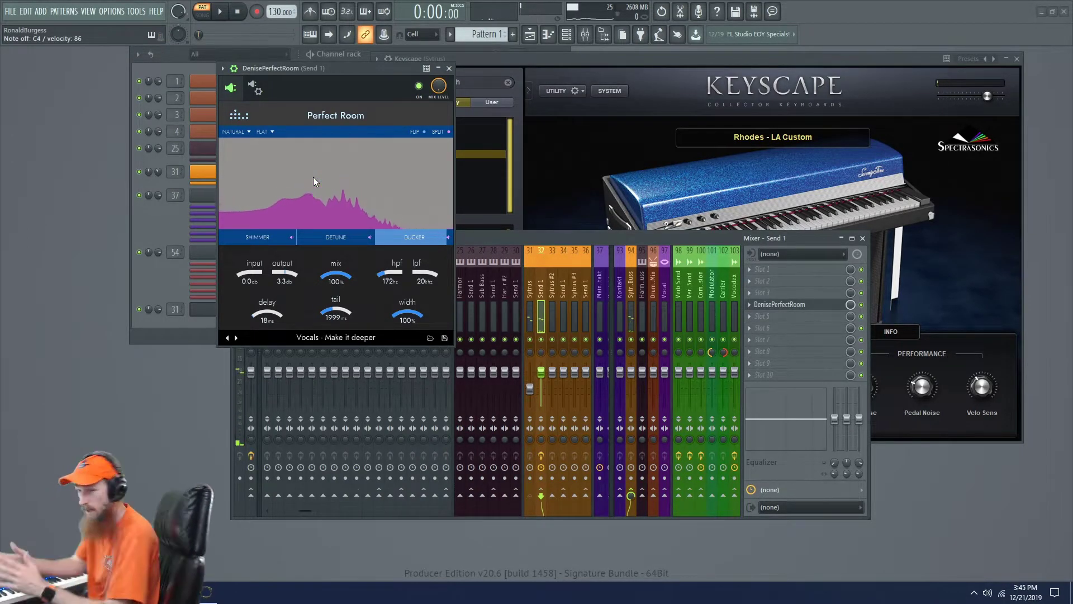
Audition the Triangle and Square reverb types on the Rhodes and switch the type back to Natural
click(234, 131)
click(247, 150)
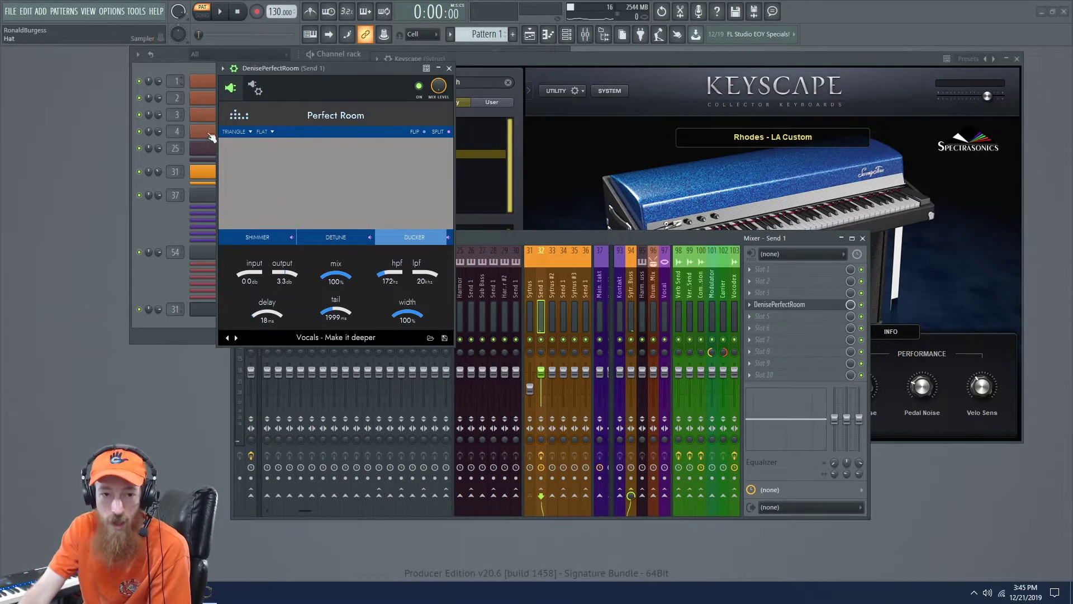
click(239, 132)
click(252, 162)
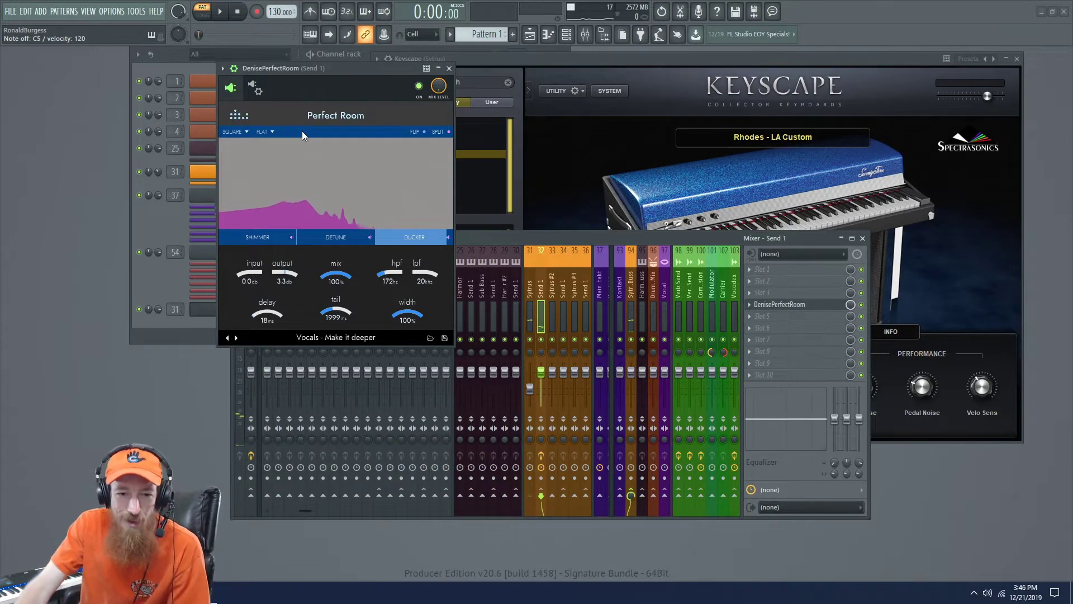
click(240, 134)
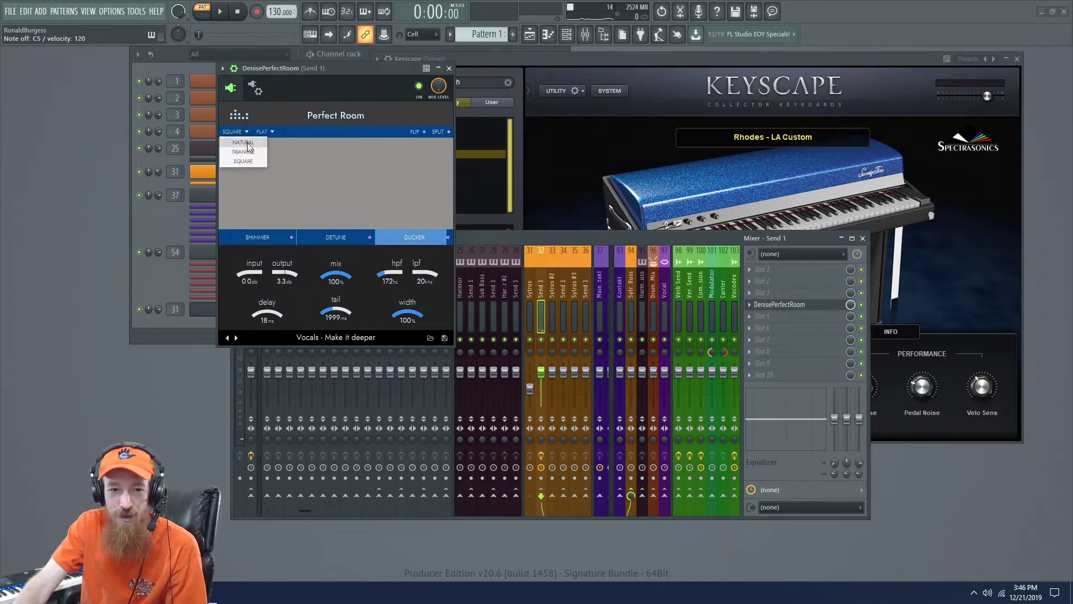
click(247, 143)
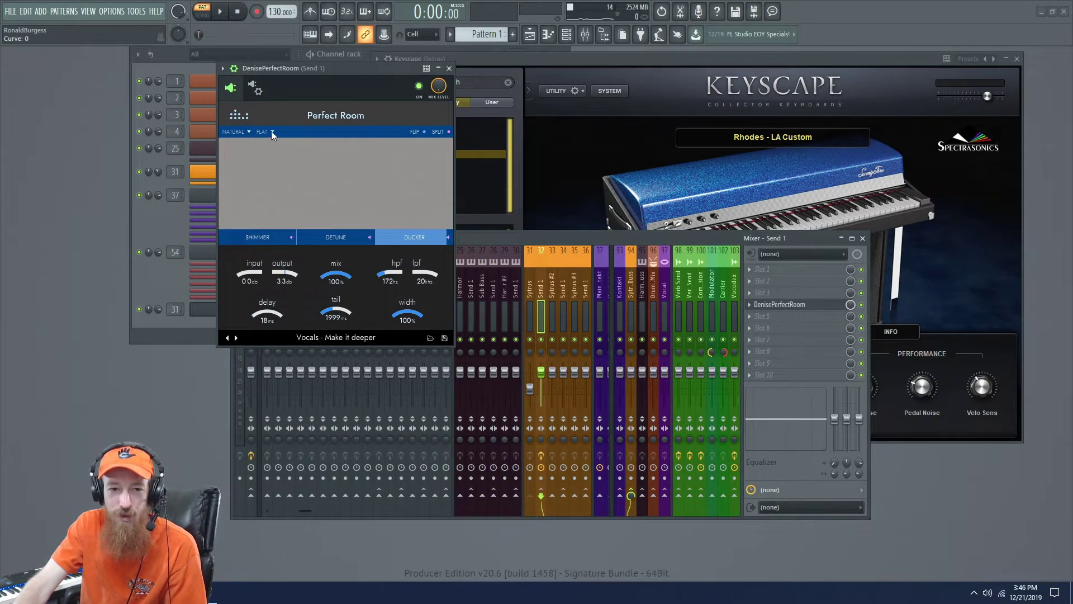
Audition the Dark XL tone curve with the Natural reverb type, and set the curve to Bright XL
click(271, 132)
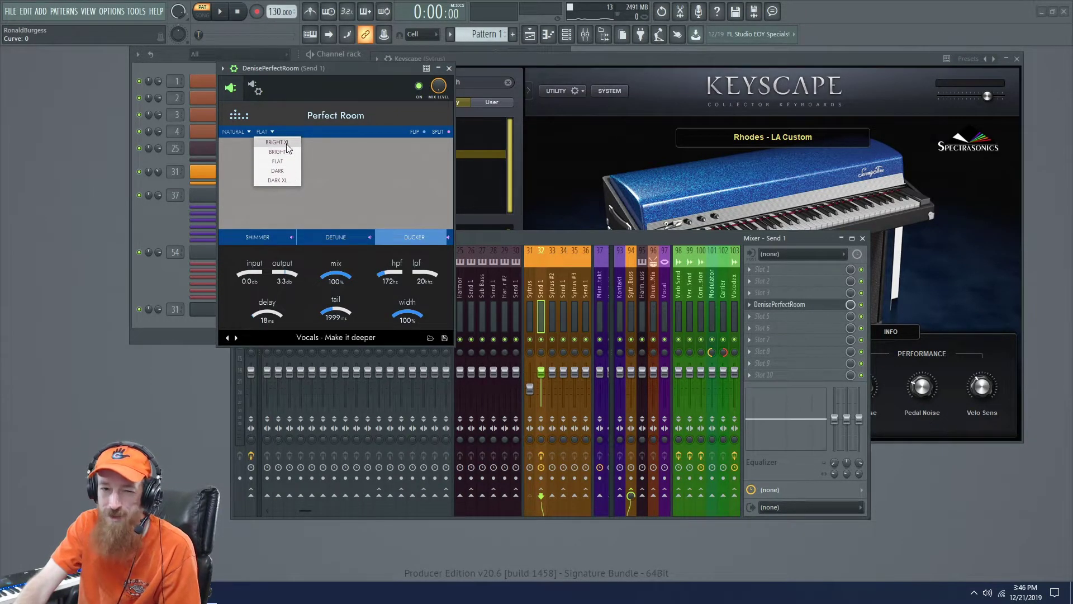
click(295, 180)
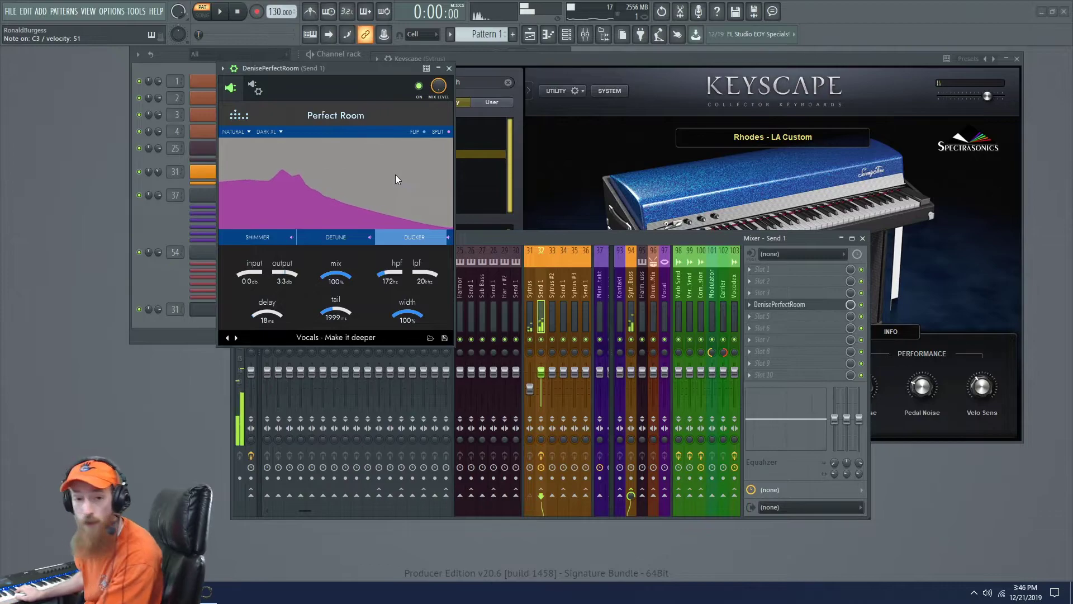
click(267, 132)
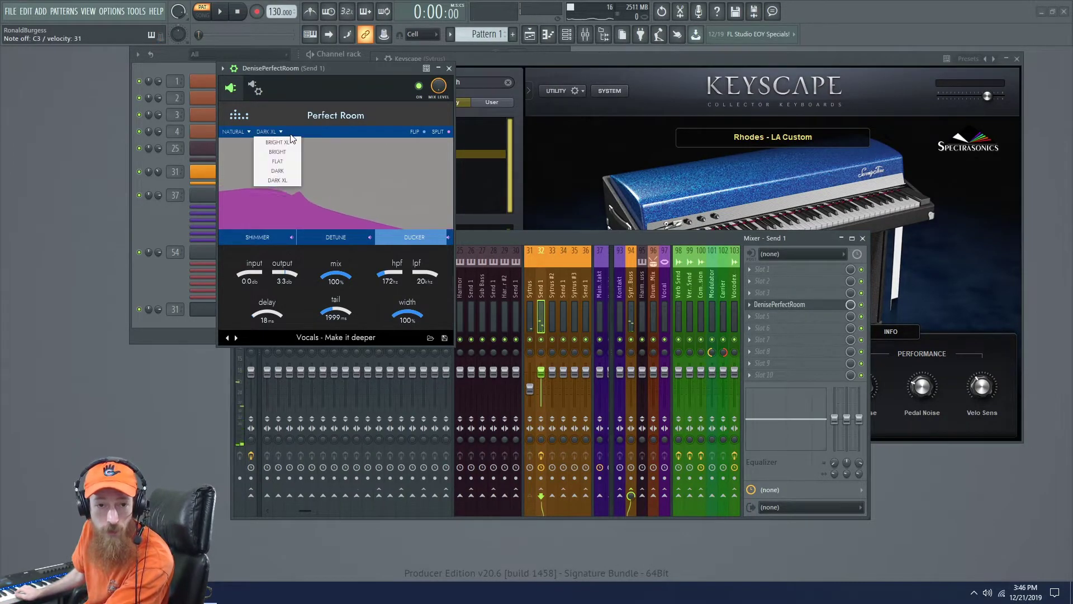
click(284, 141)
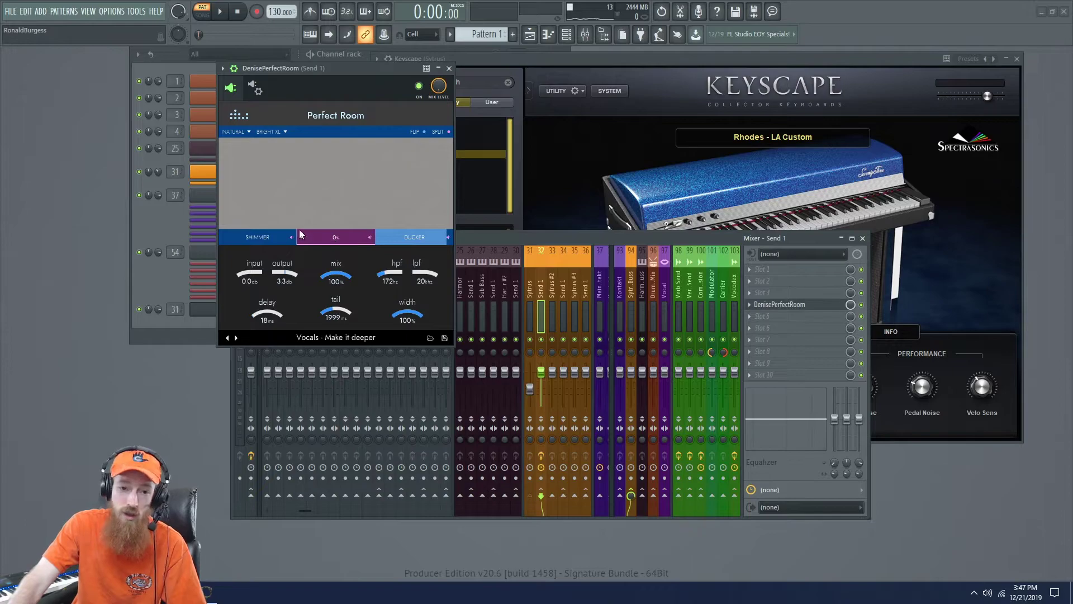
Review Perfect Room's Shimmer source, lo octave and hi octave controls, close them, and check the Detune control
click(269, 239)
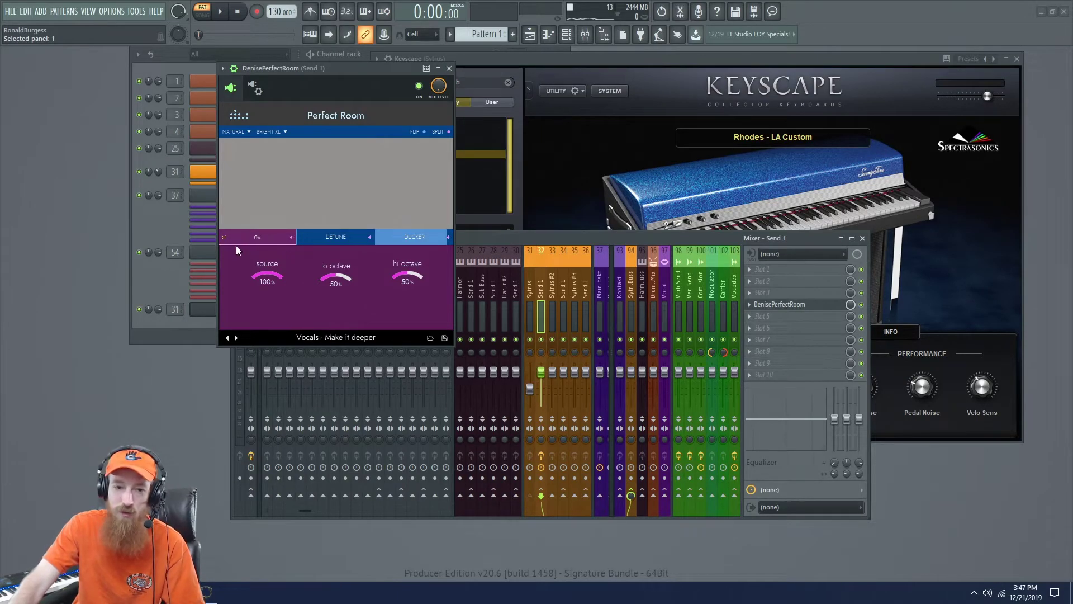
click(224, 238)
click(344, 235)
click(320, 238)
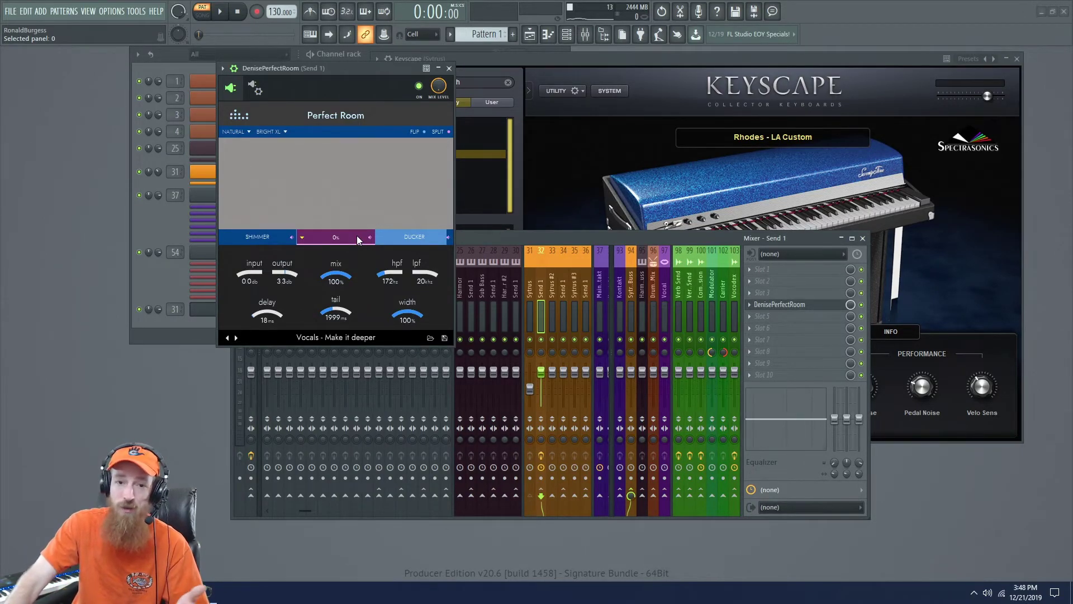
Toggle the Perfect Room window from its Send 1 effect slot, leave it open, and reposition it and the mixer window
click(794, 304)
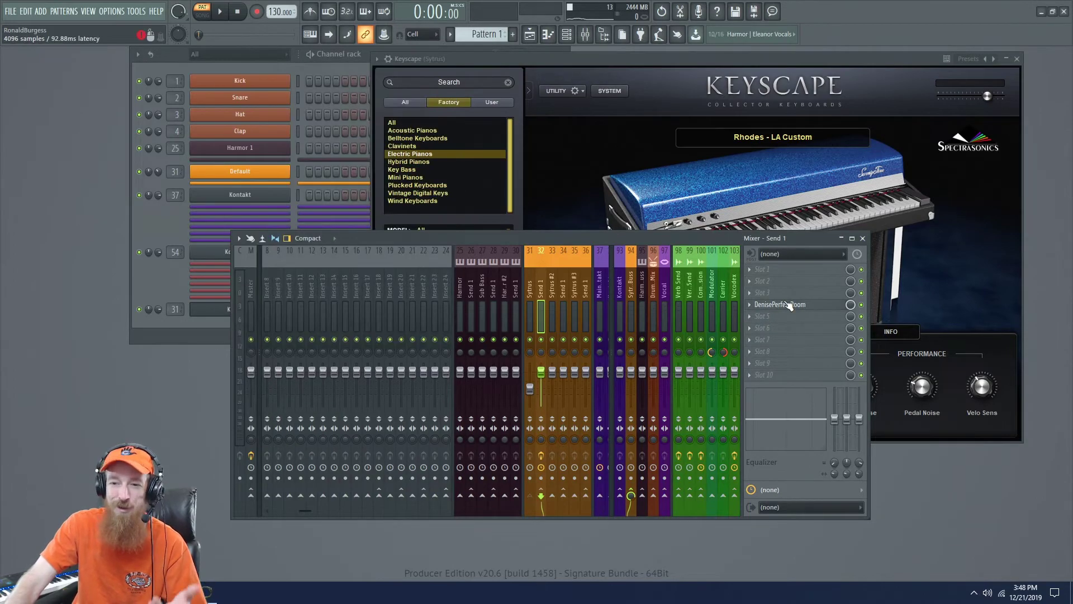
click(809, 310)
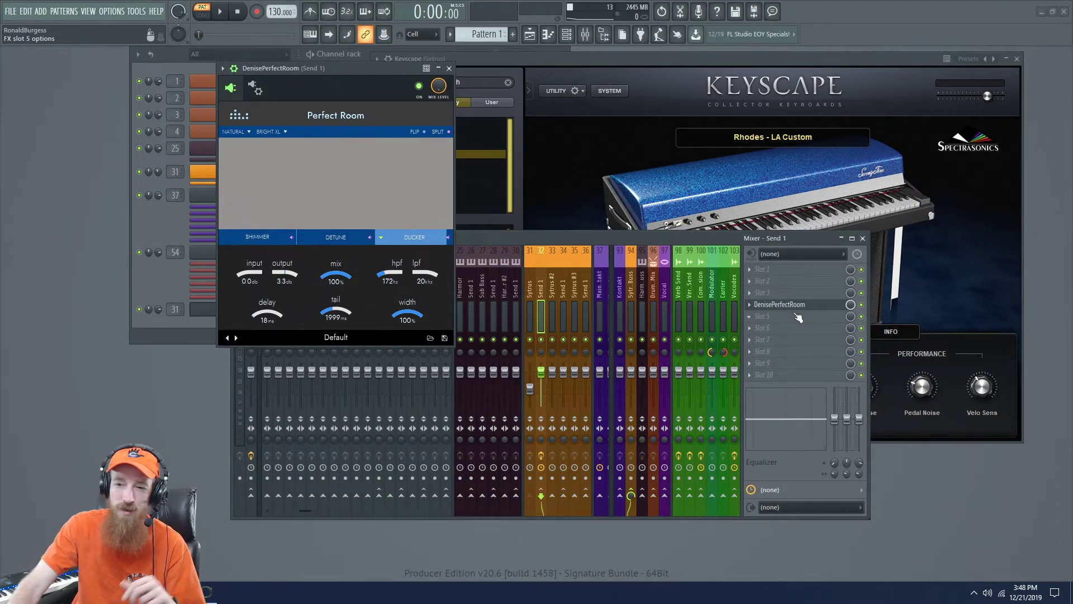
click(820, 307)
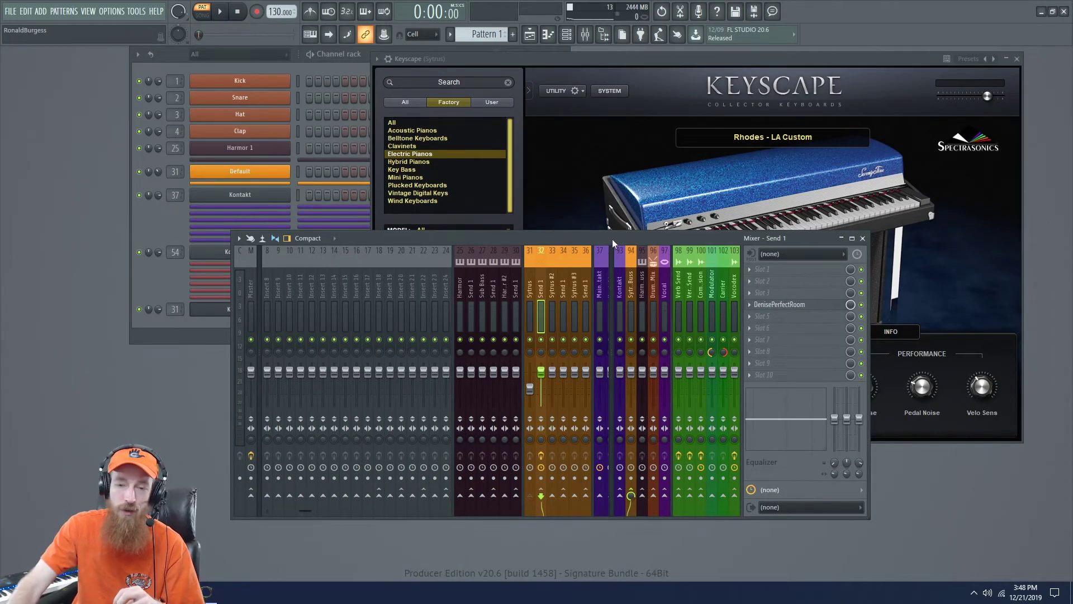
drag(612, 239, 608, 223)
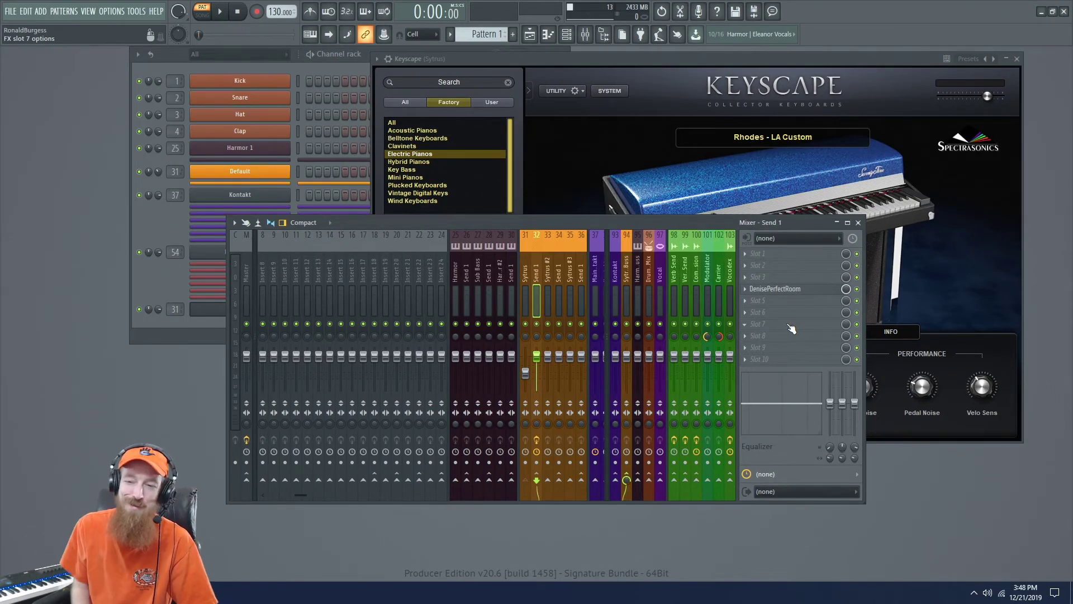
click(792, 289)
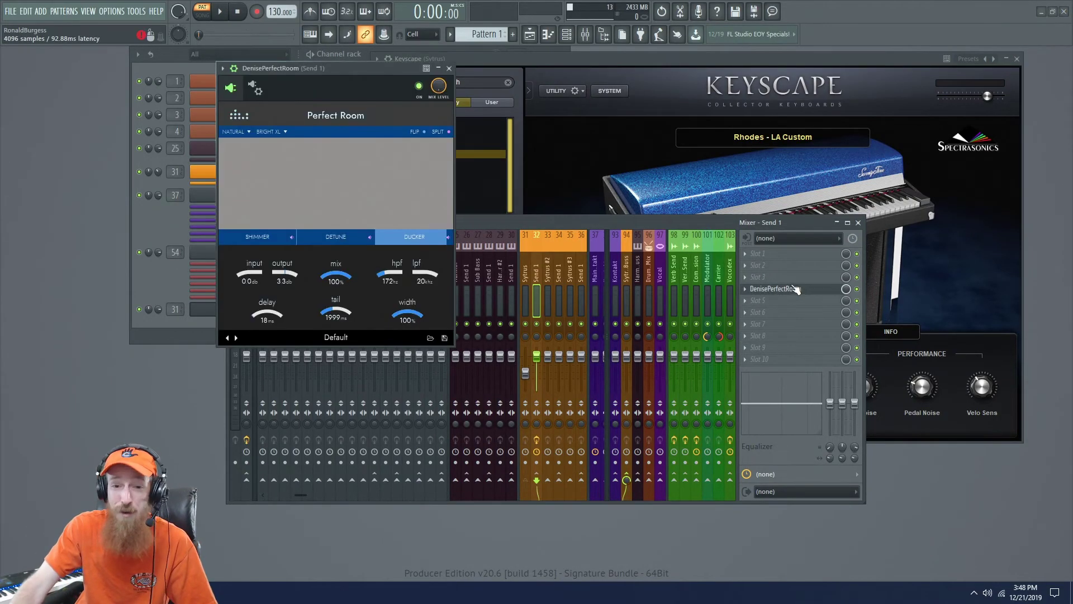
drag(361, 71, 416, 79)
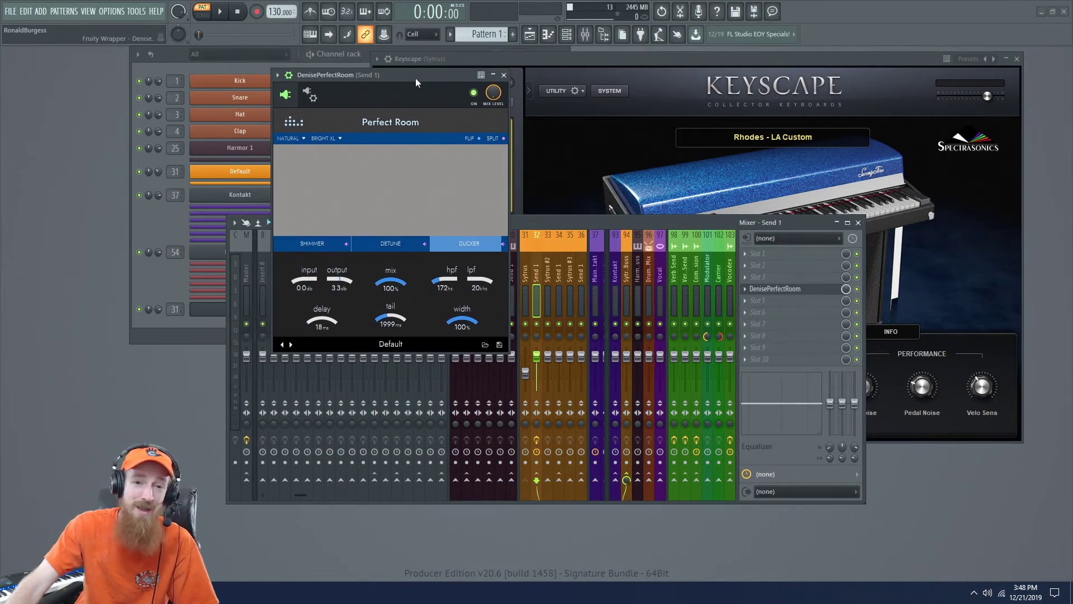